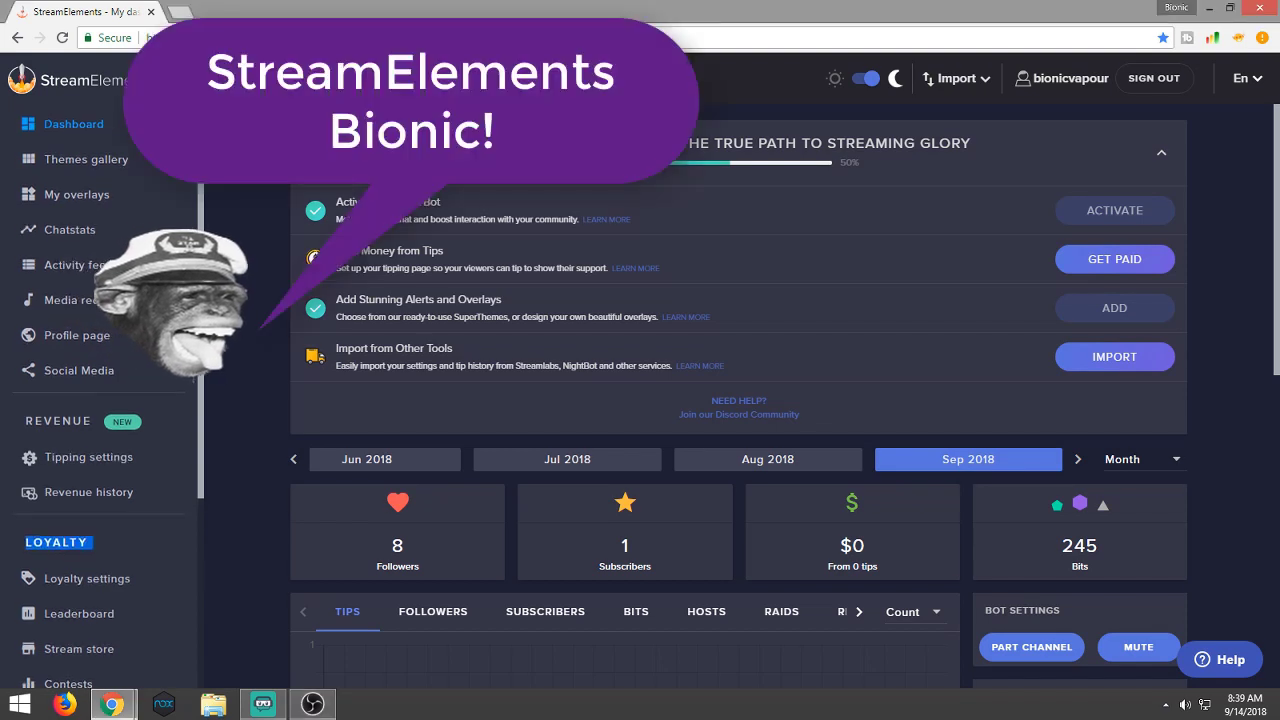
Open the settings of the Chat alerts module among the StreamElements bot modules.
left_click_drag(200, 270, 197, 466)
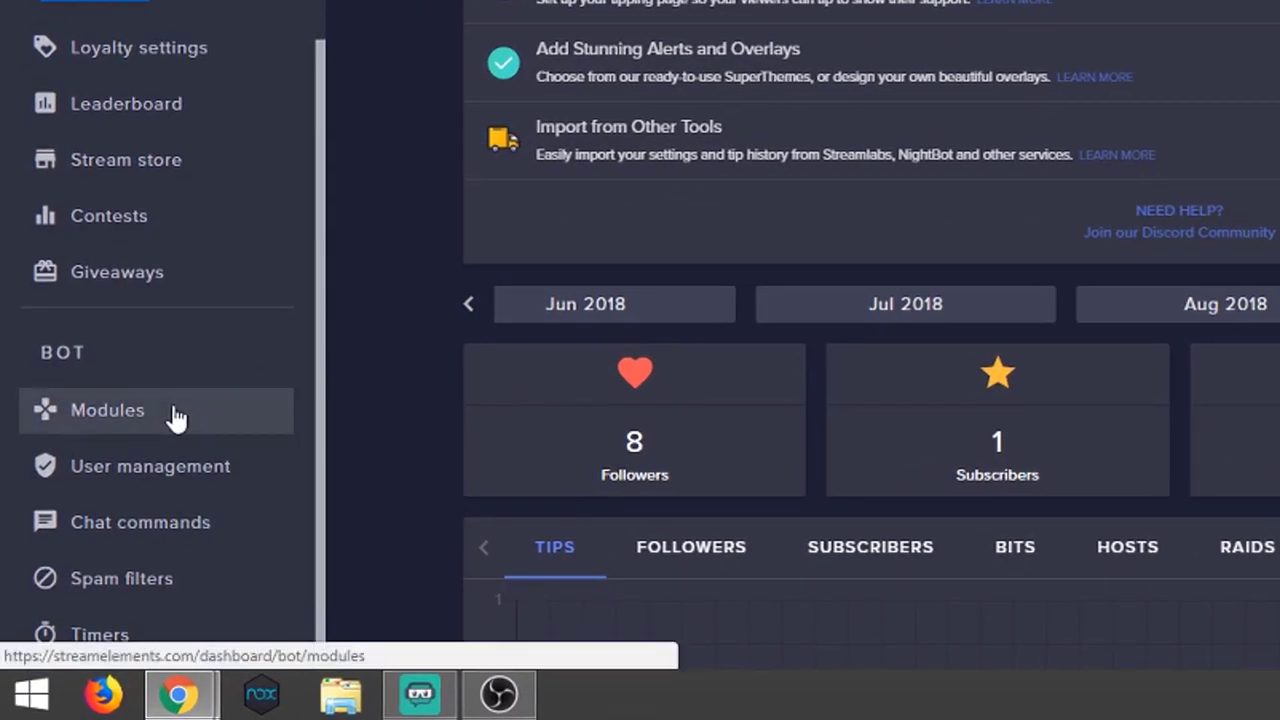
left_click(176, 418)
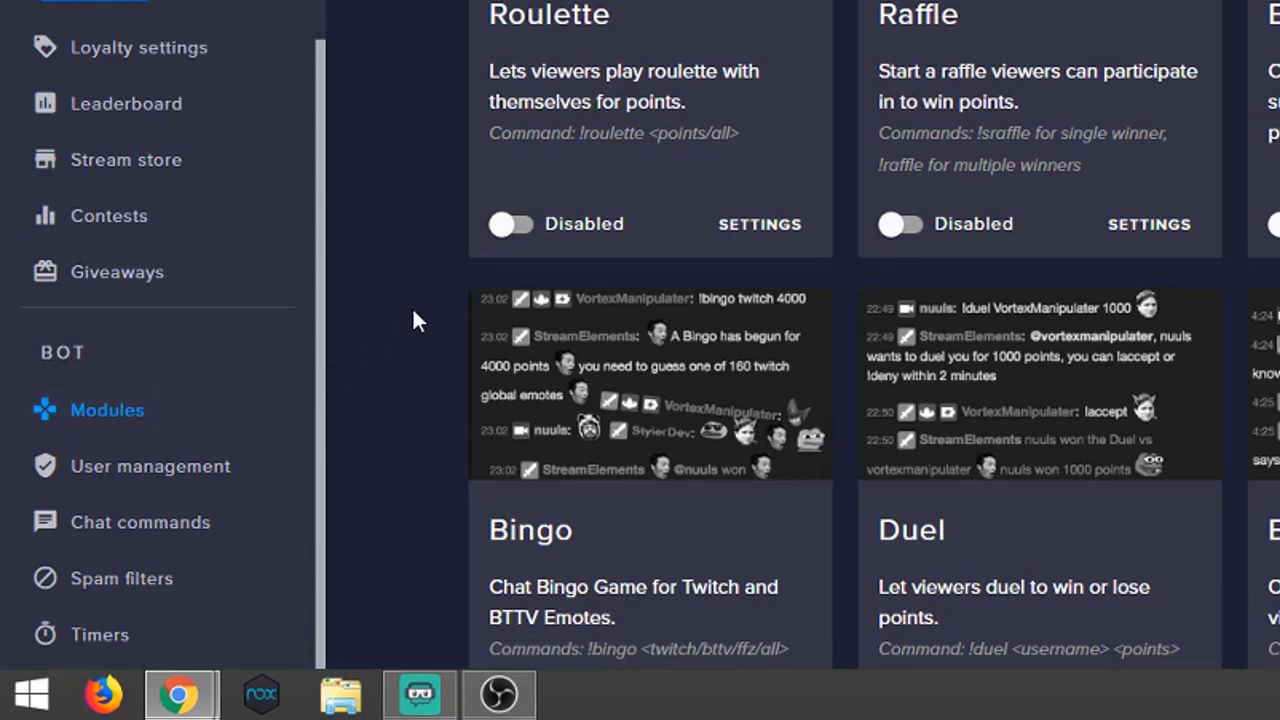
scroll(412, 320, "down", 5)
scroll(412, 320, "down", 8)
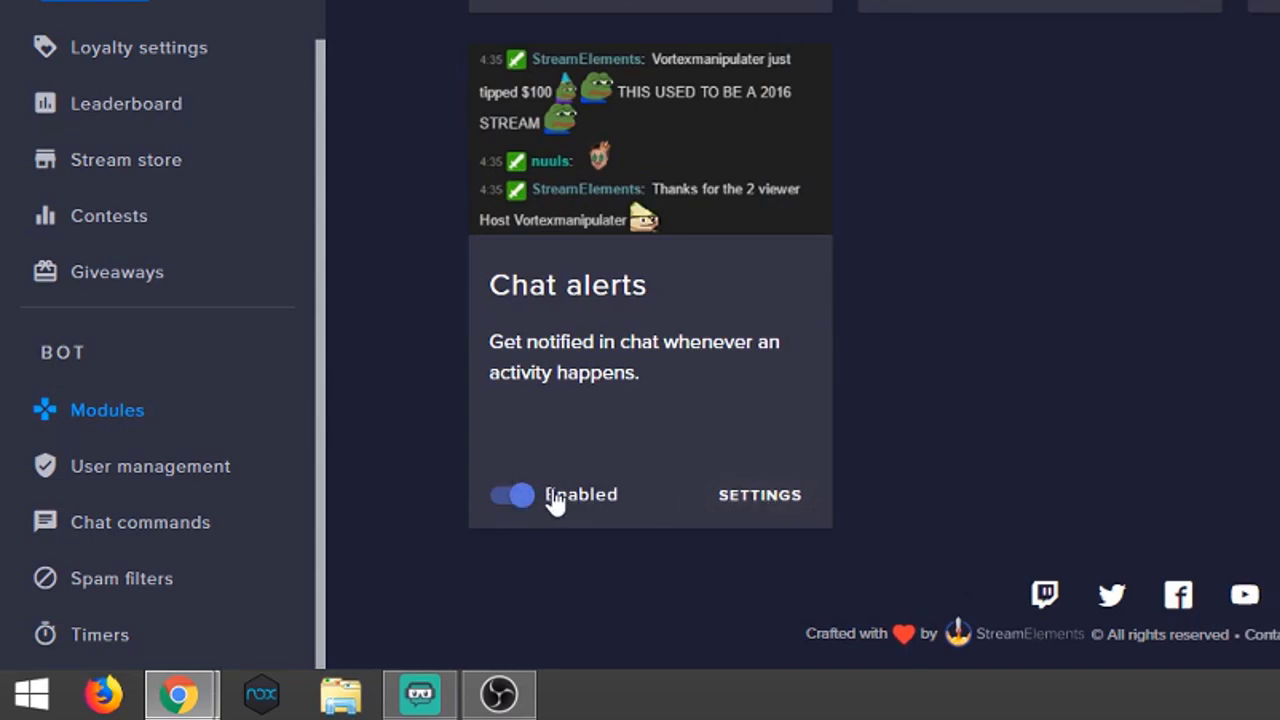
left_click(757, 495)
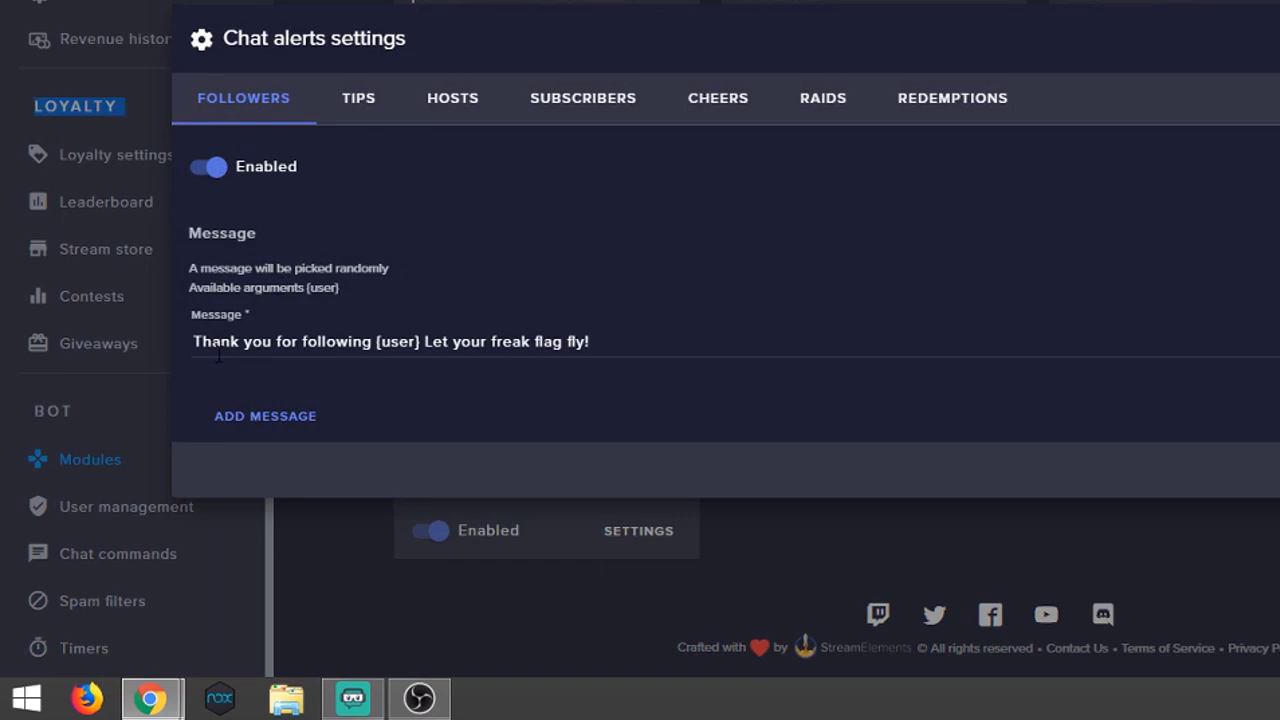
Change the follower alert message to "Thank you for following {user} Let's party!" and close the chat alerts settings.
left_click(606, 342)
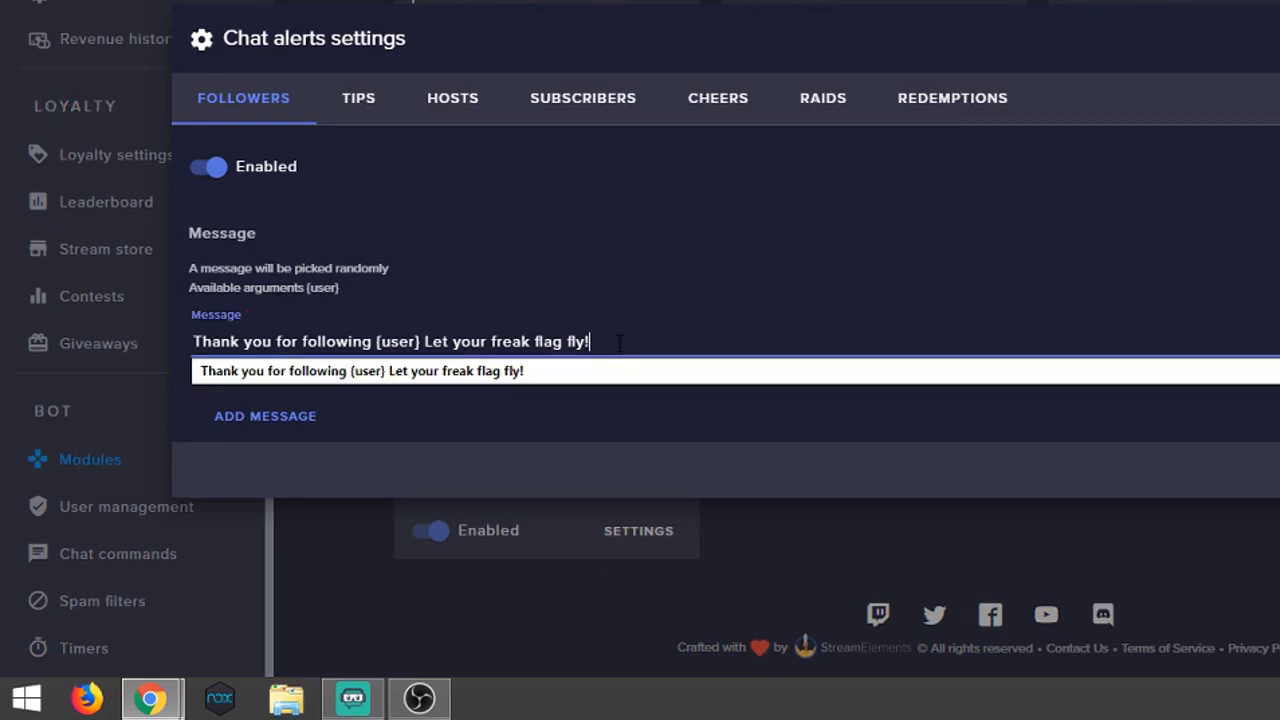
left_click(601, 373)
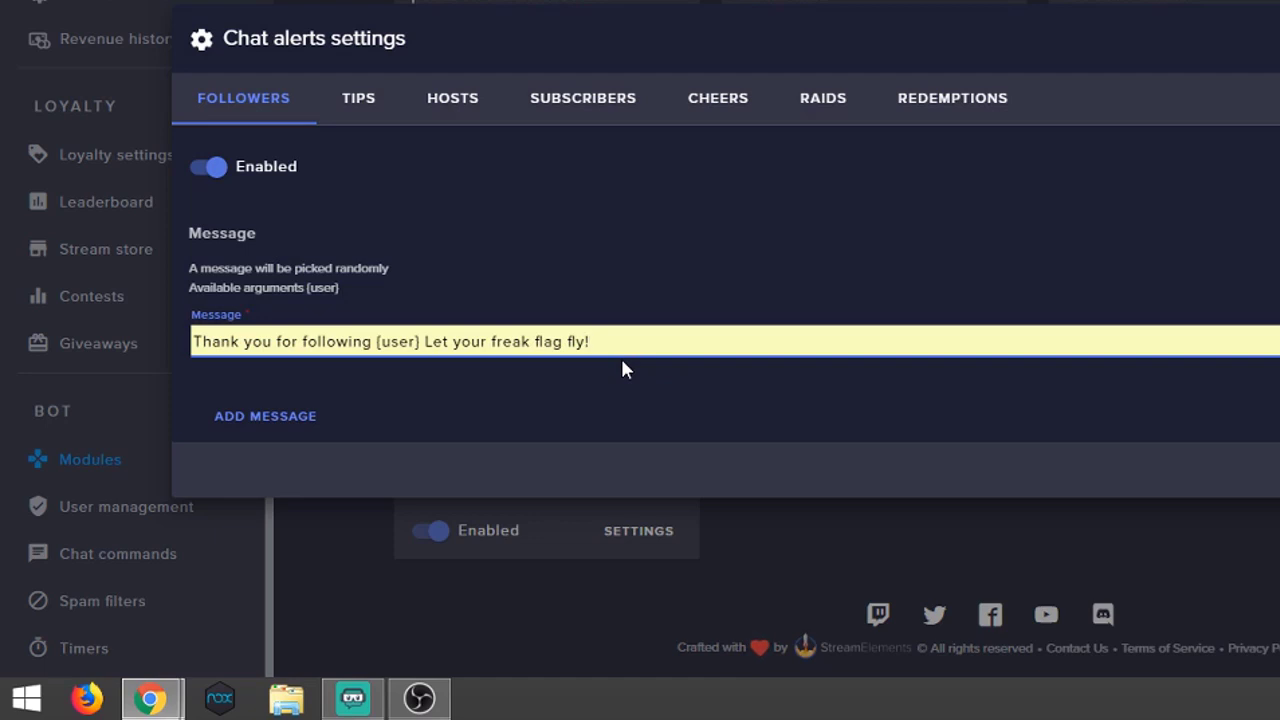
key("BackSpace")
key("BackSpace")
key("BackSpace")
key("BackSpace")
key("BackSpace")
key("BackSpace")
key("BackSpace")
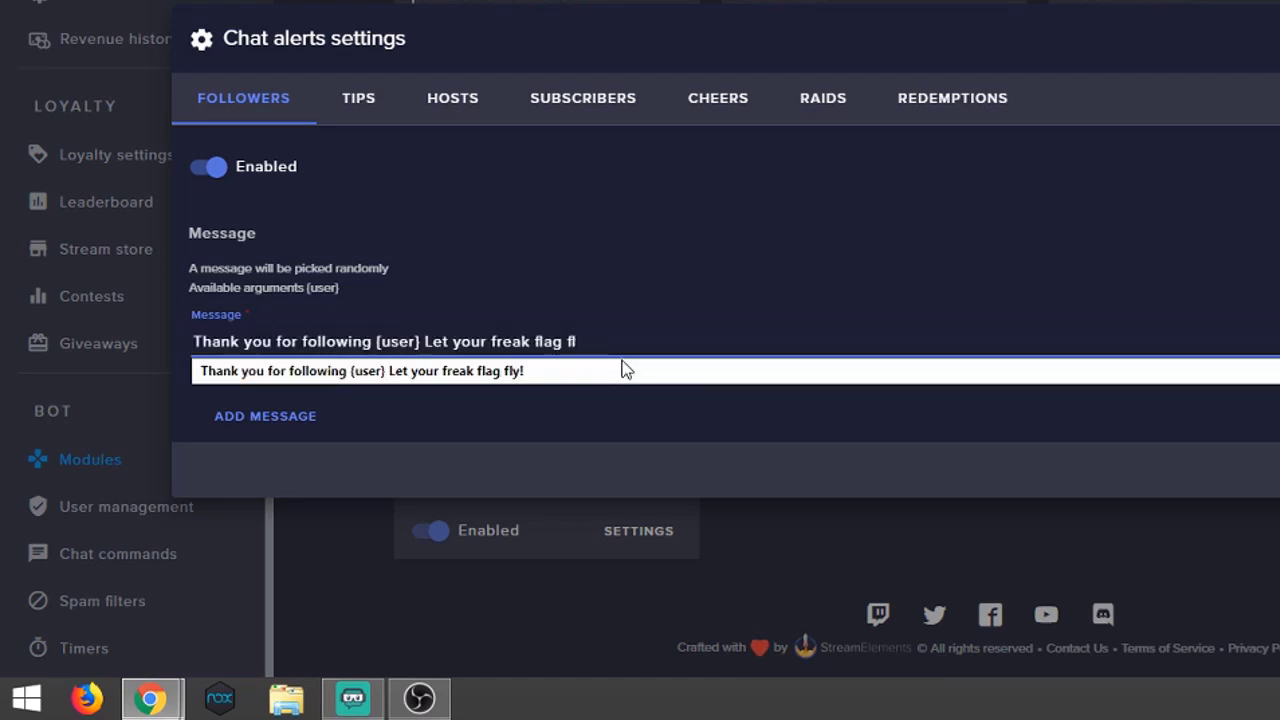
key("BackSpace")
key("BackSpace")
key("BackSpace")
key("BackSpace")
key("BackSpace")
key("BackSpace")
key("BackSpace")
key("BackSpace")
key("BackSpace")
key("BackSpace")
key("BackSpace")
key("BackSpace")
key("BackSpace")
key("BackSpace")
key("BackSpace")
key("BackSpace")
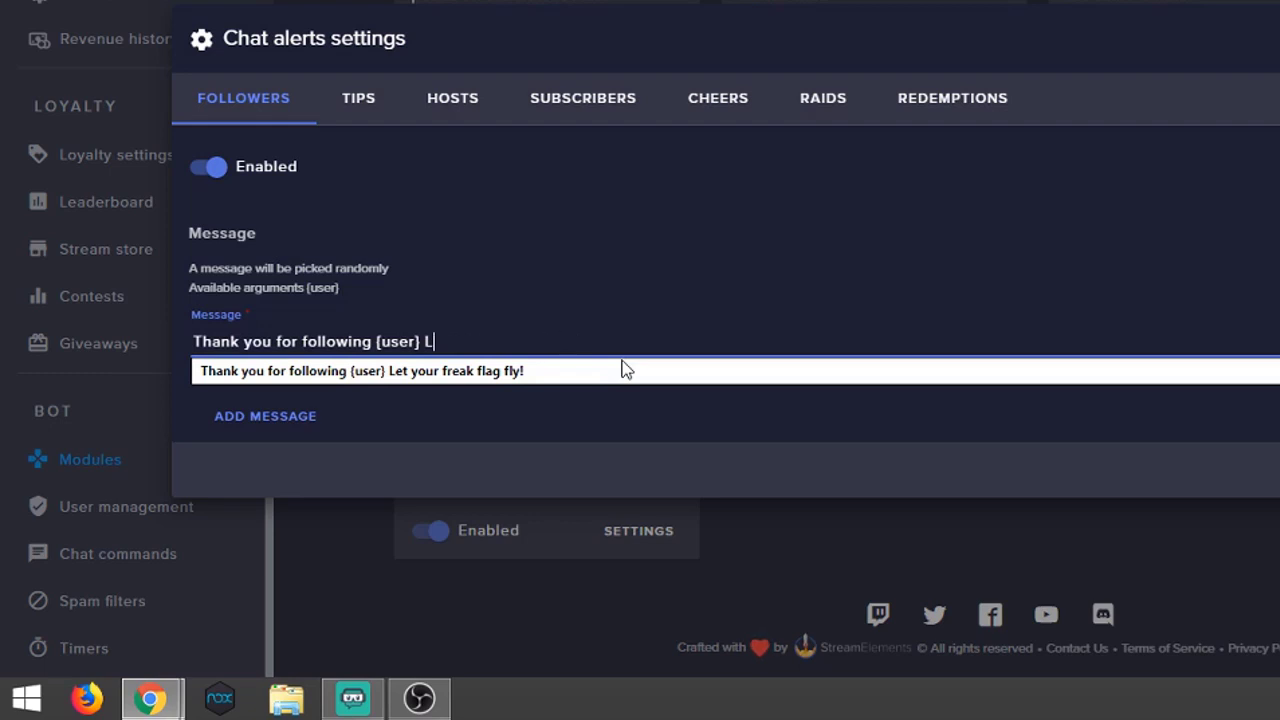
type("et's party")
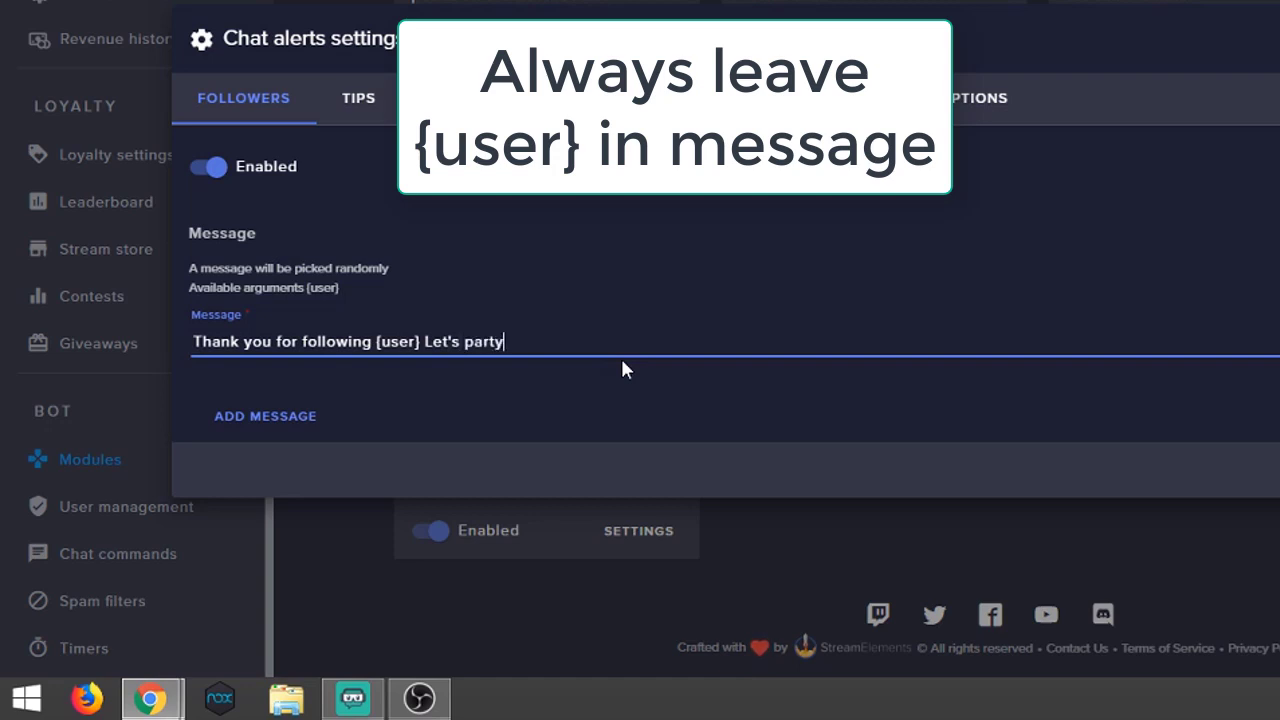
type("!")
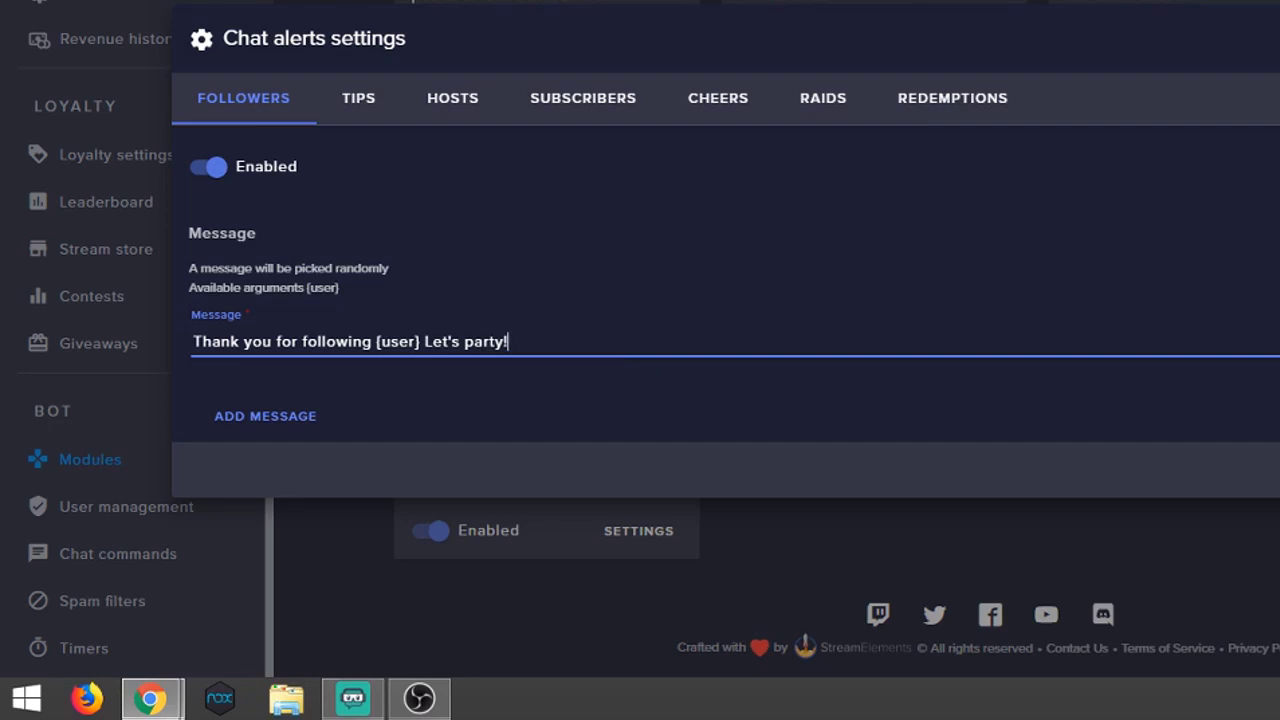
key("Escape")
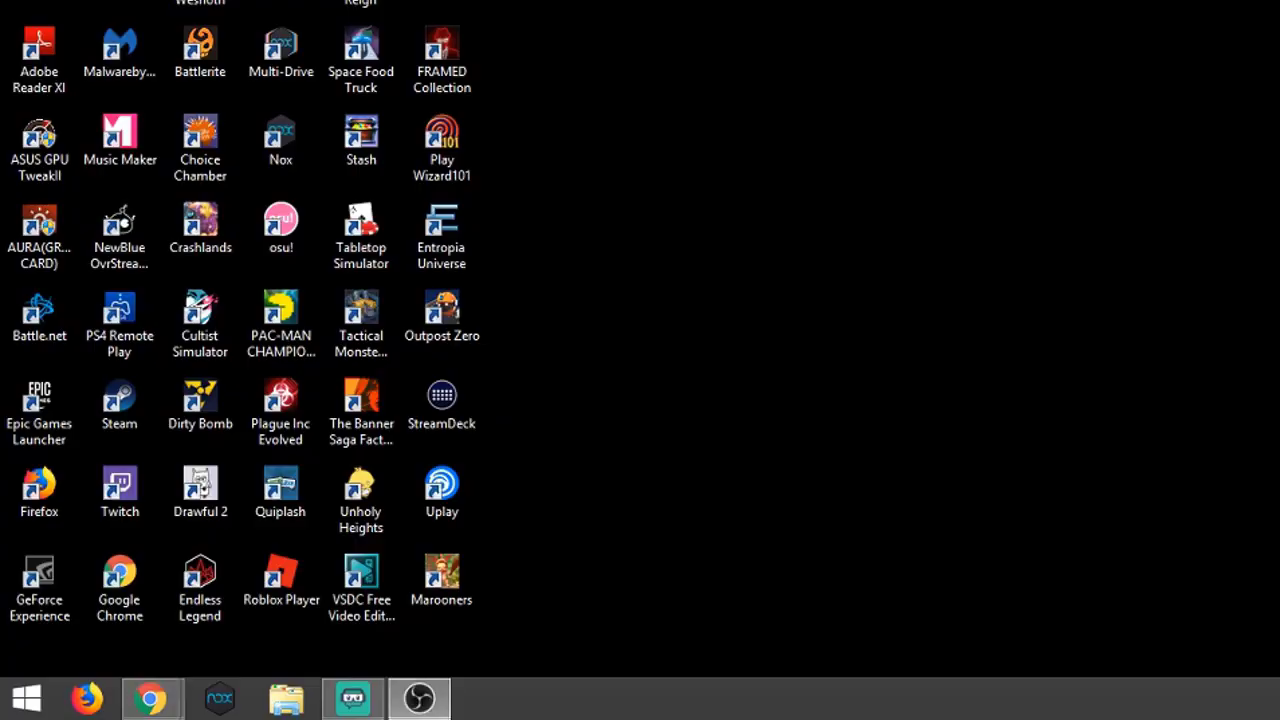
Switch to the Kappamon site and start a new command from its Command page.
mouse_move(168, 705)
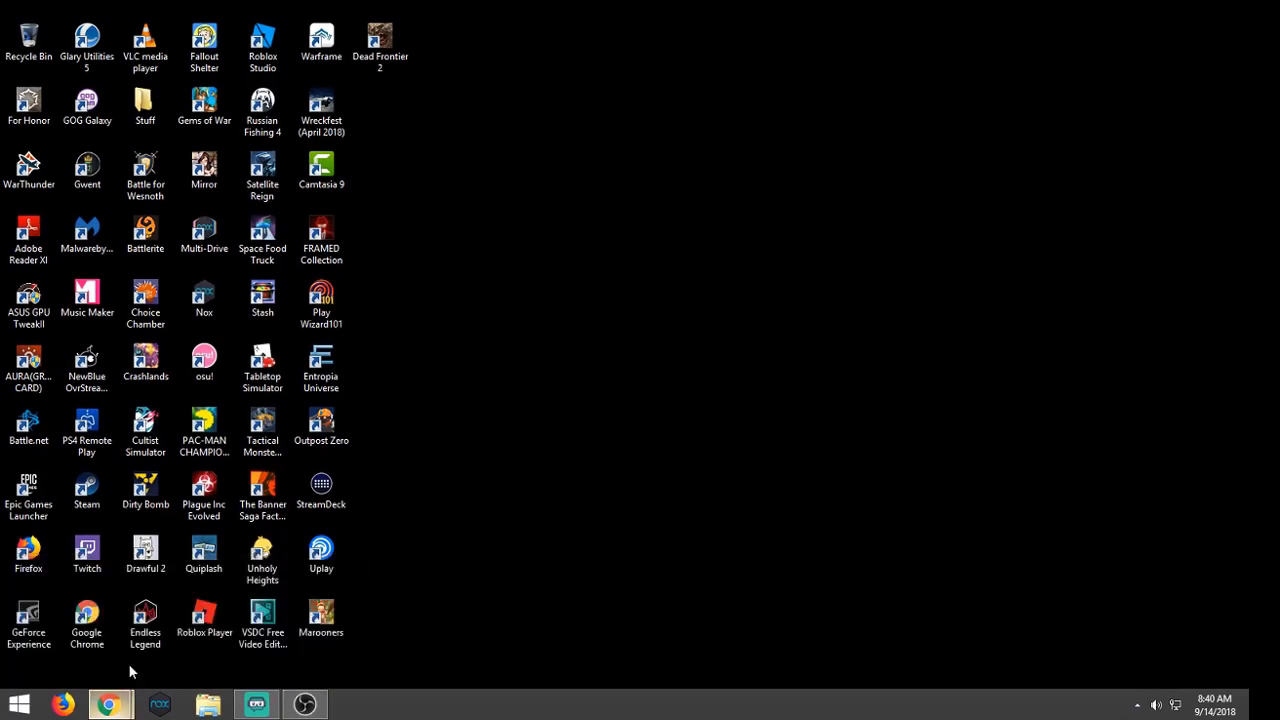
left_click(128, 660)
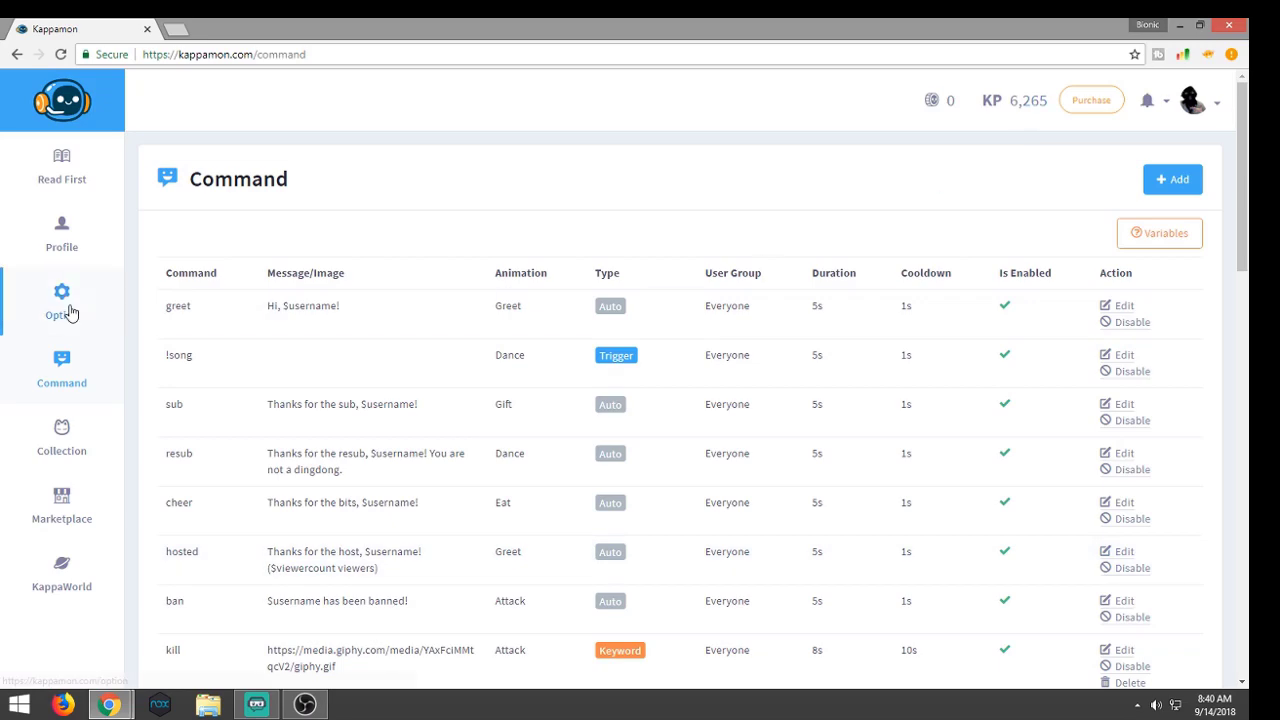
left_click(75, 362)
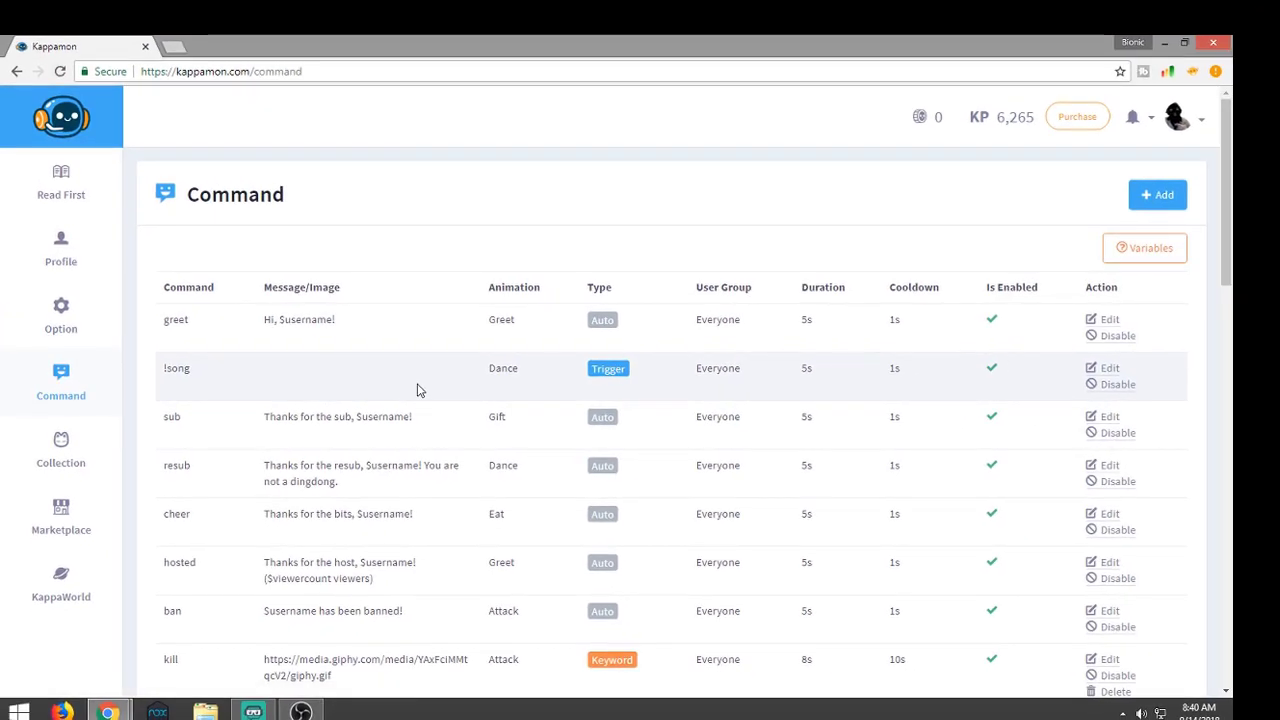
left_click(1143, 200)
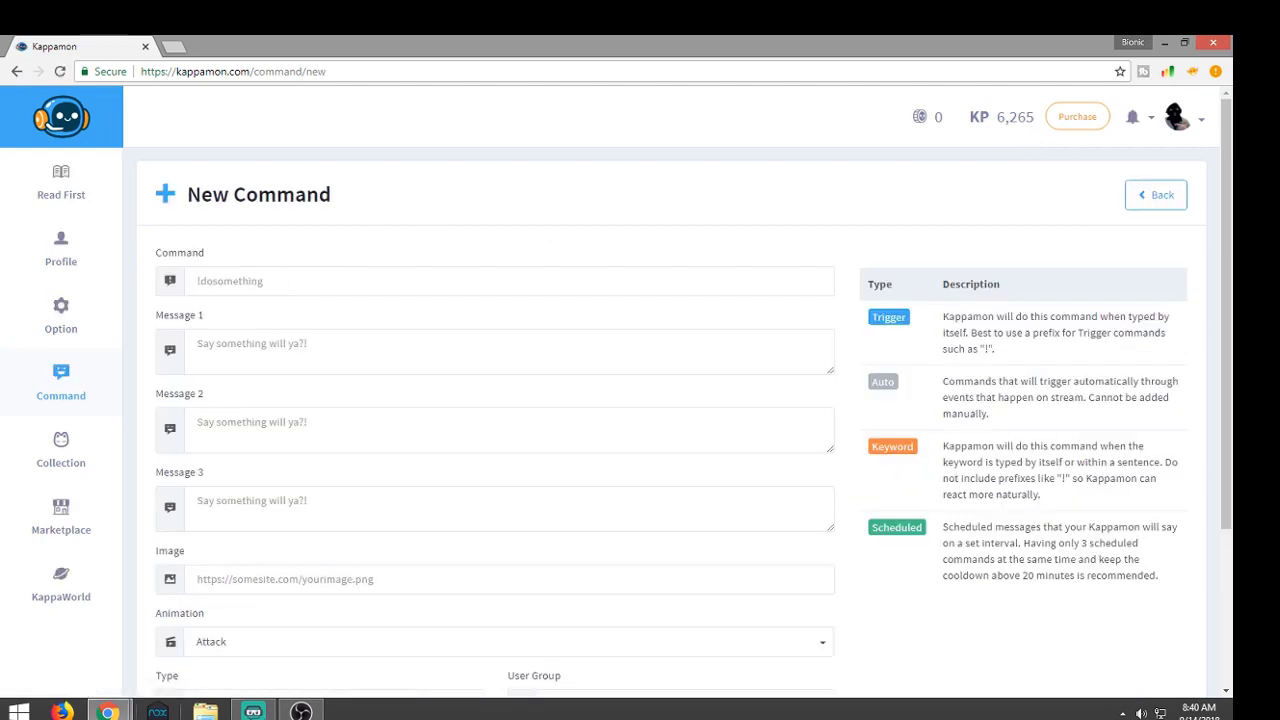
Switch to StreamElements, highlight the word "following" in the follower chat alert message, and return to Kappamon's new command form.
mouse_move(108, 711)
left_click(268, 628)
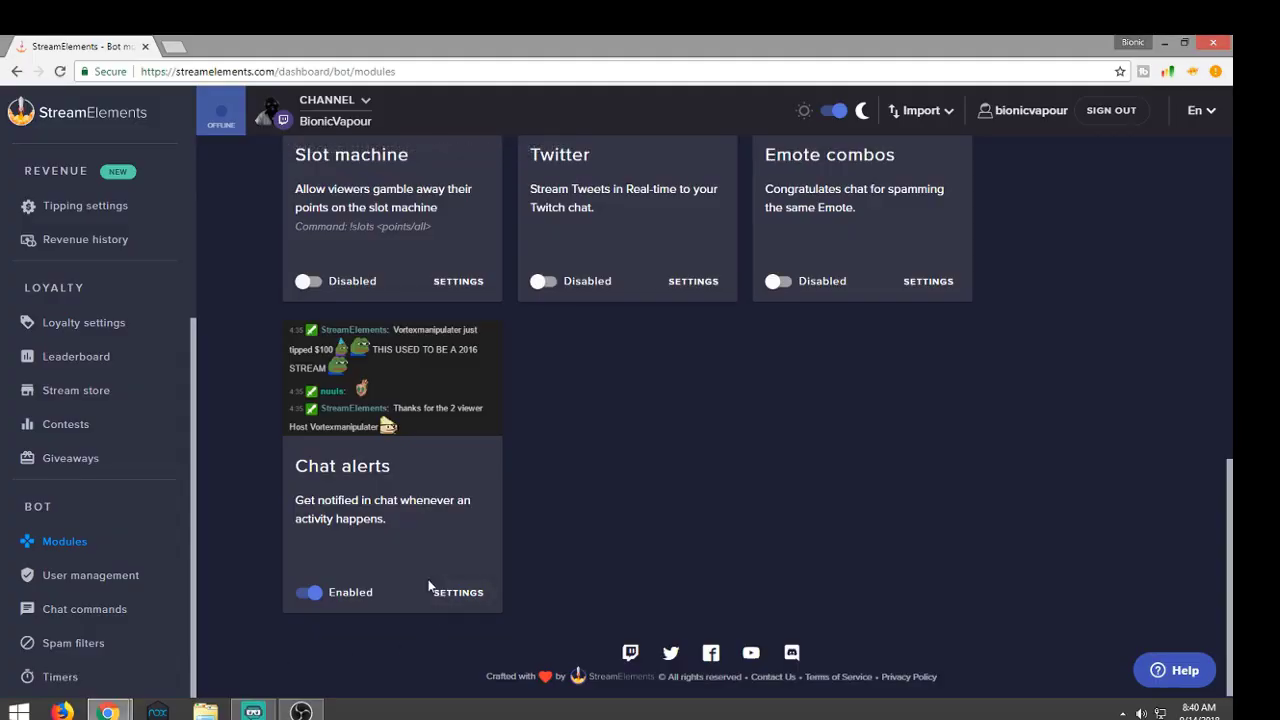
left_click(457, 592)
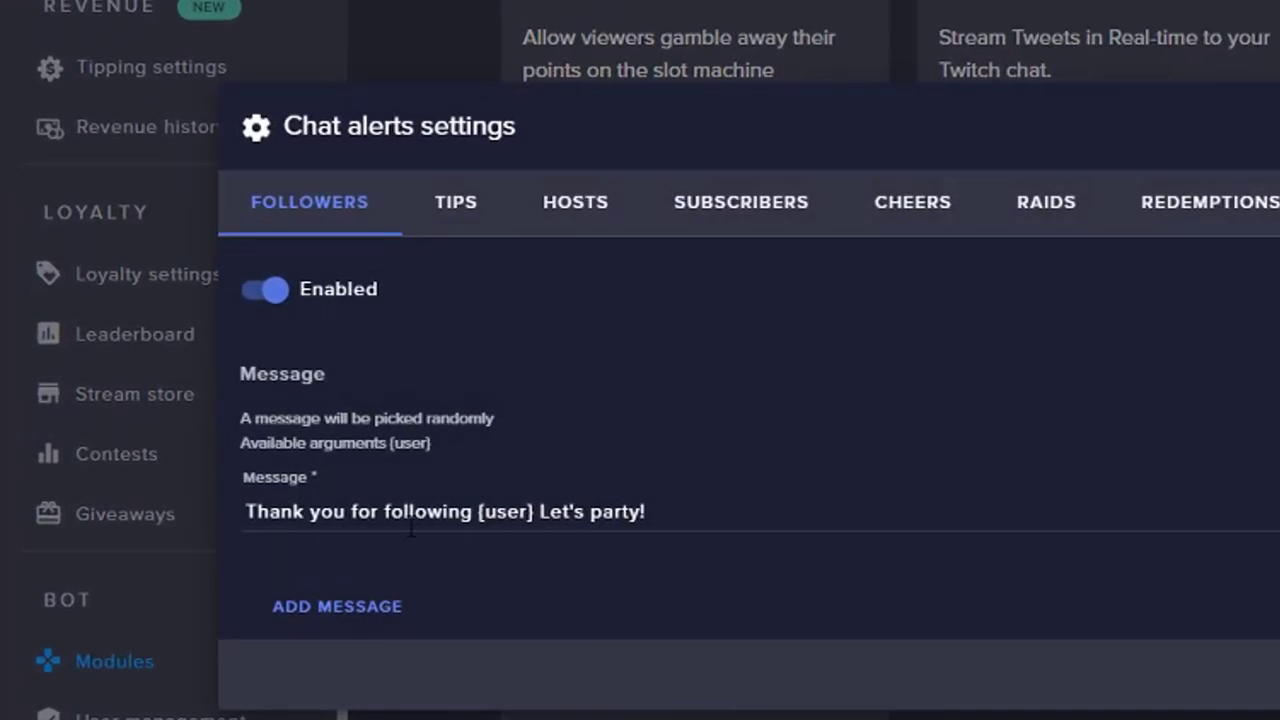
left_click_drag(385, 511, 474, 512)
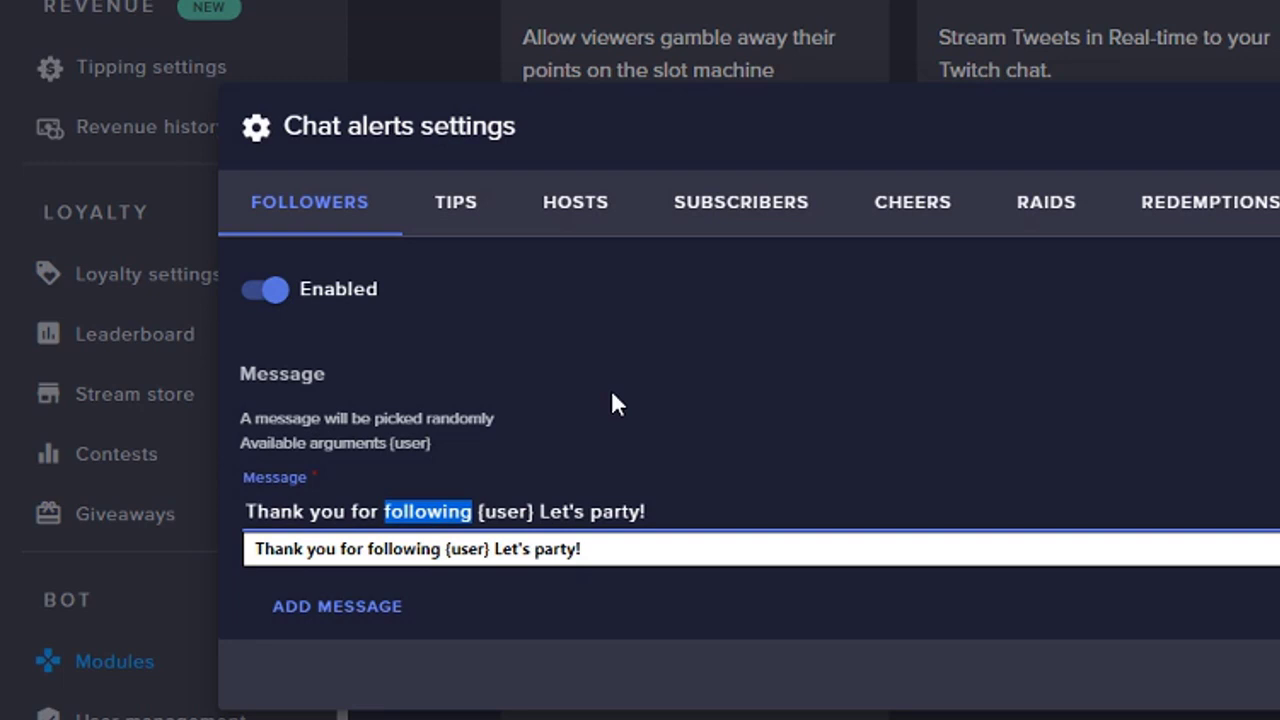
key("End")
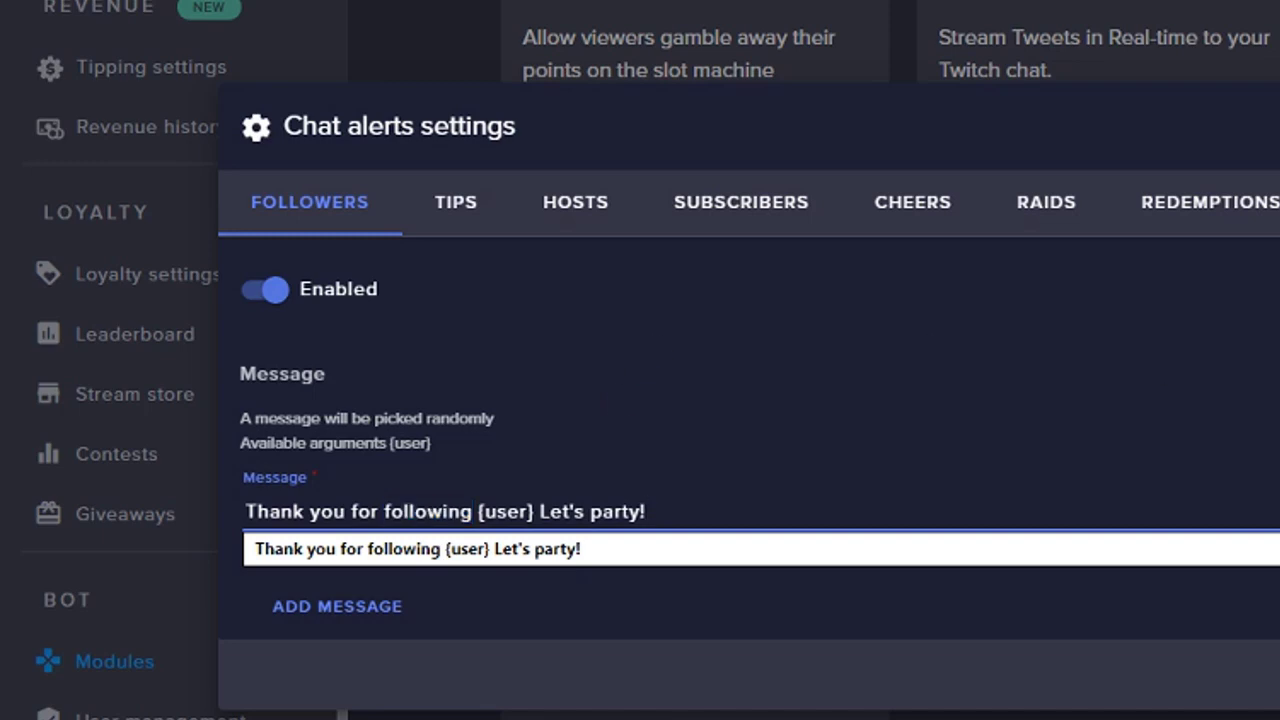
key("Escape")
key("Escape")
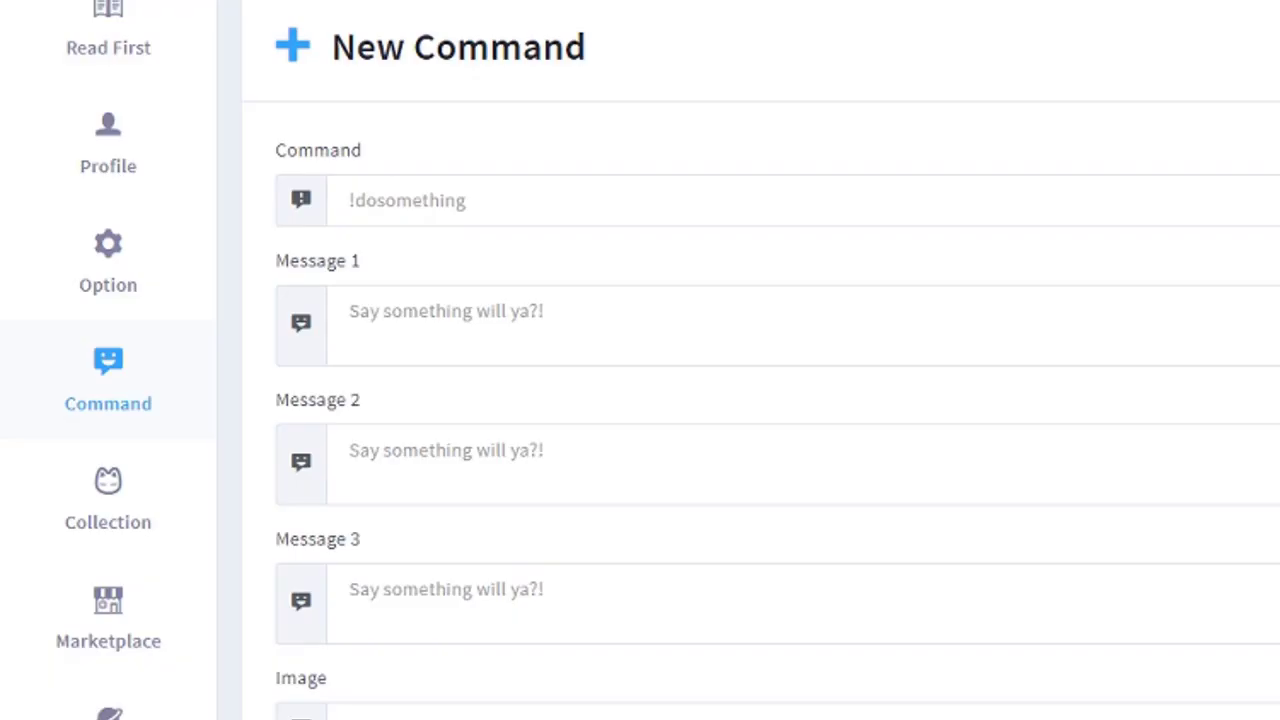
Enter "following" as the command word of the new Kappamon command.
left_click(457, 200)
type("fo")
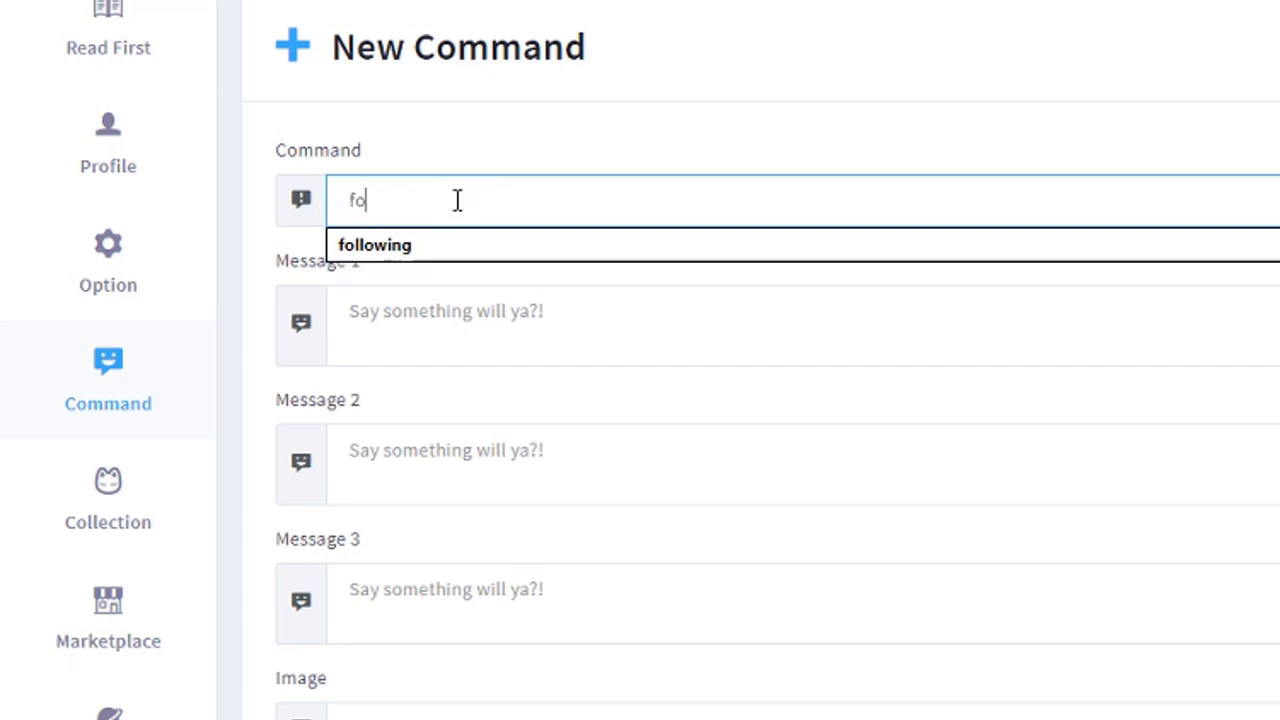
type("llowing")
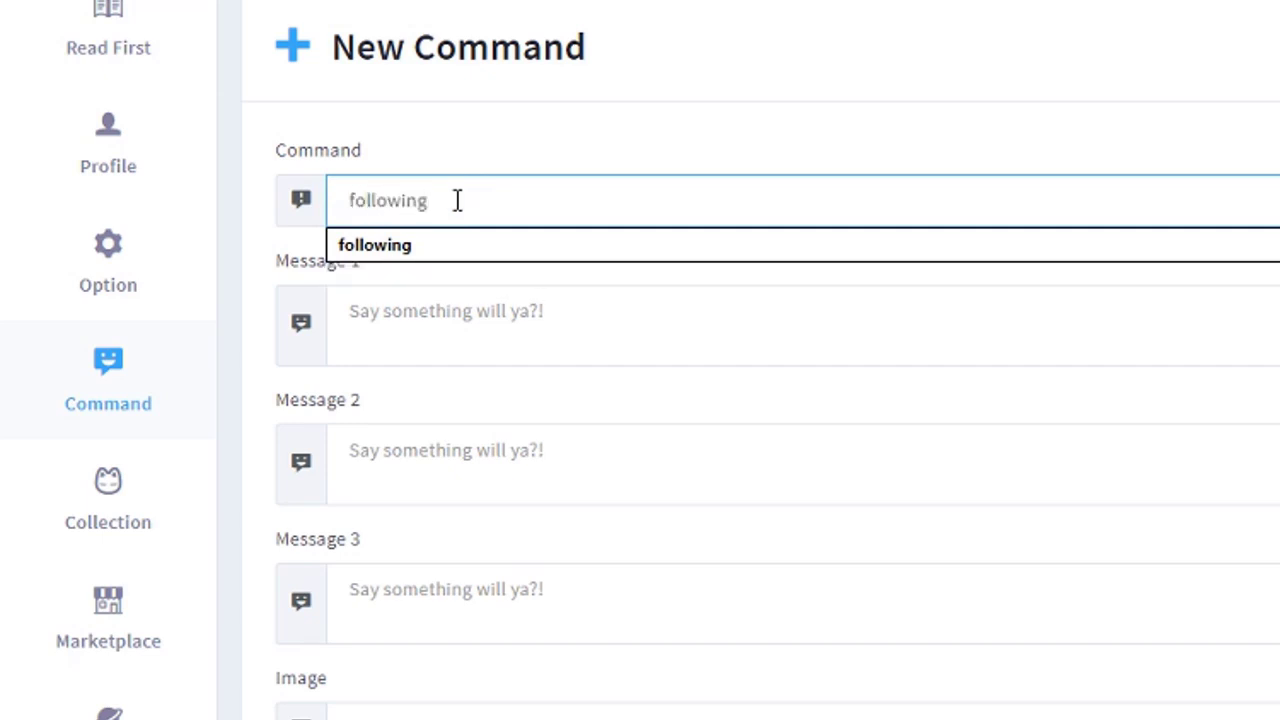
left_click(541, 150)
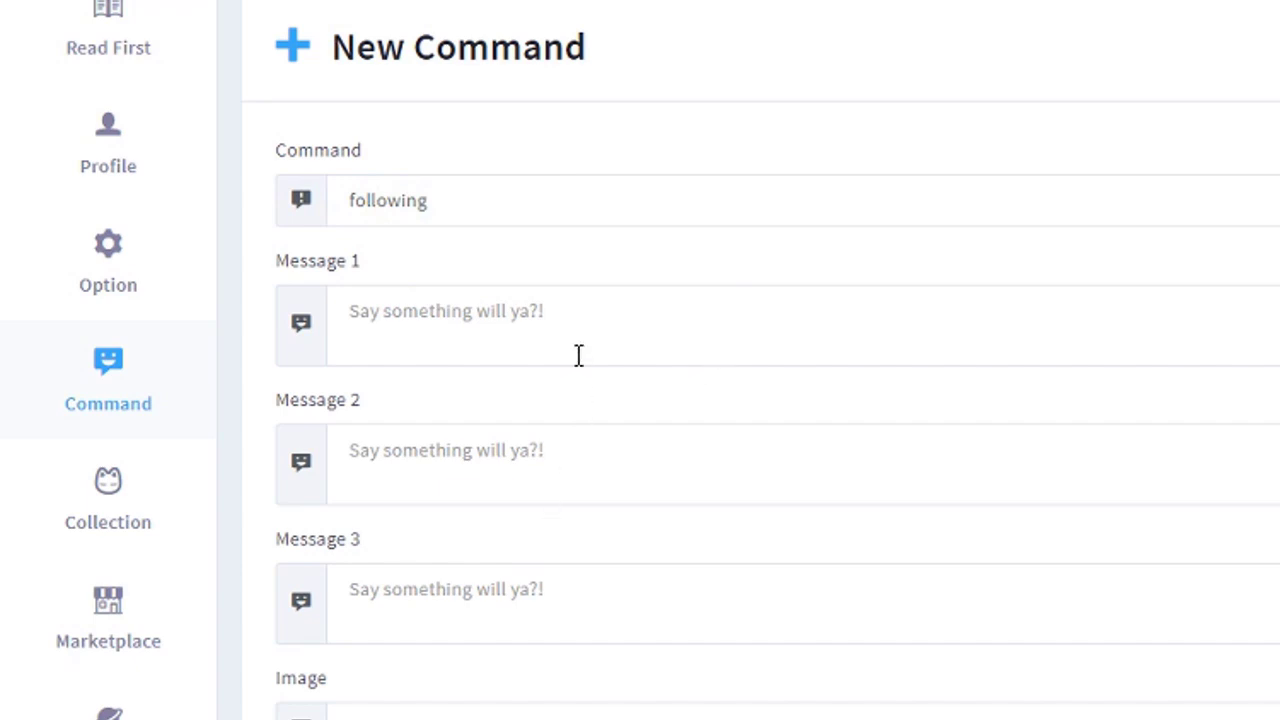
Set Message 1 of the new command to "Thanks for the follow!".
scroll(561, 362, "down", 1)
scroll(562, 349, "up", 1)
left_click(434, 329)
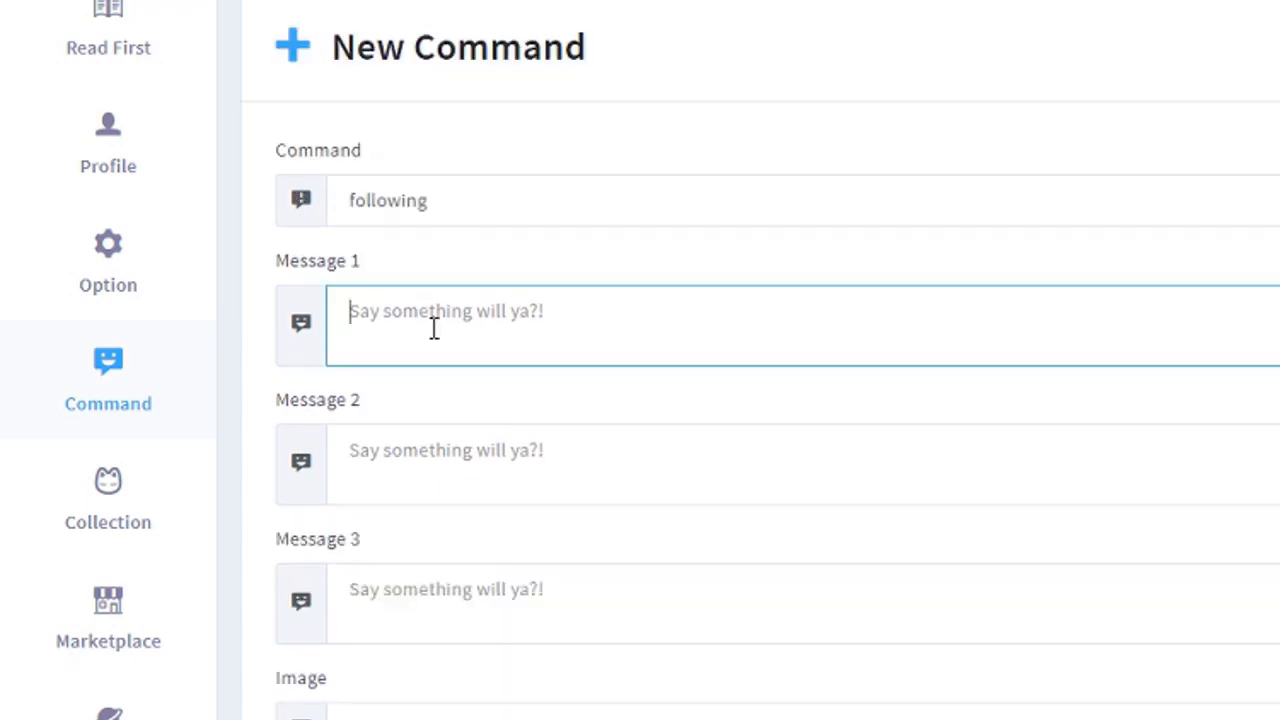
type("Than")
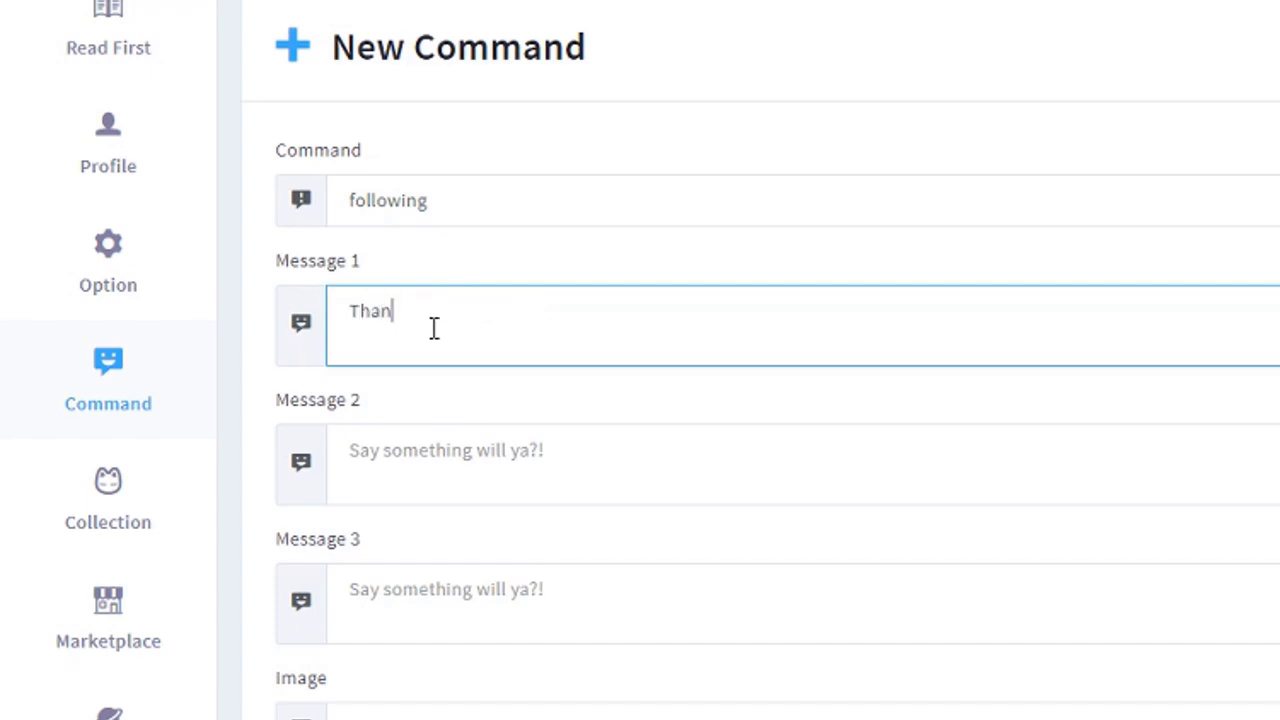
type("ks for the follow!")
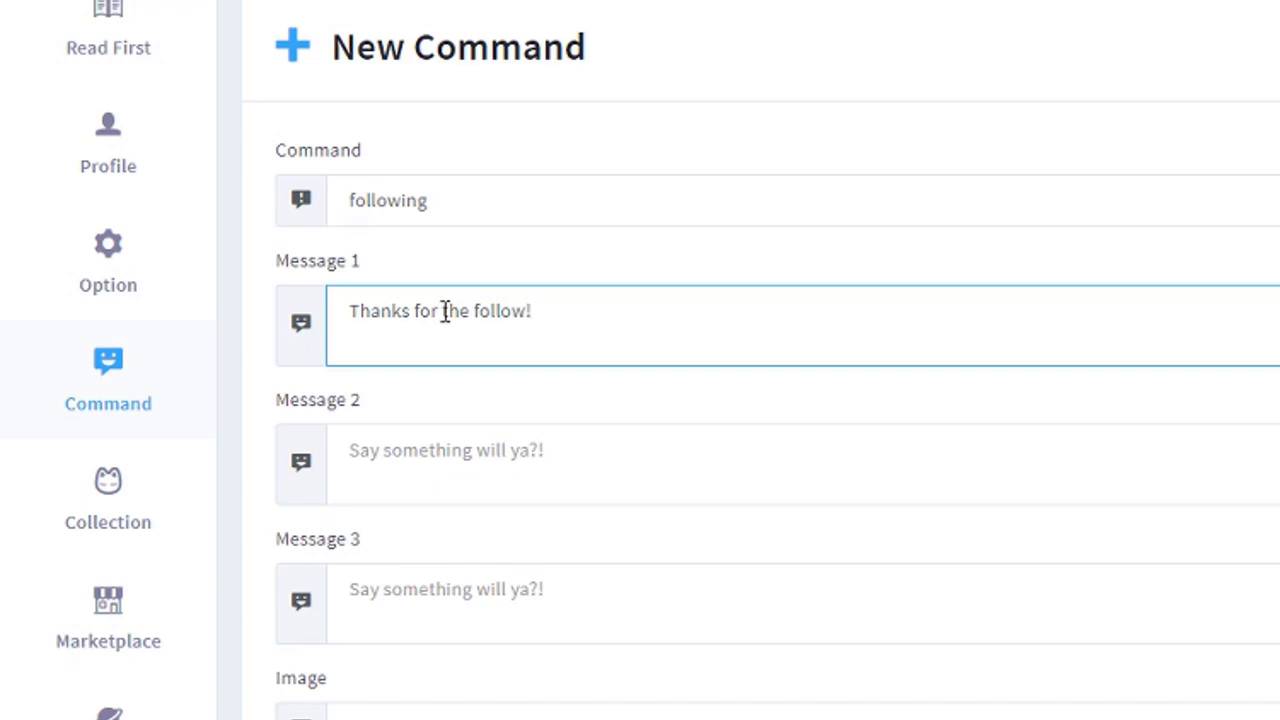
Set the new command's animation to Dance.
scroll(677, 415, "down", 1)
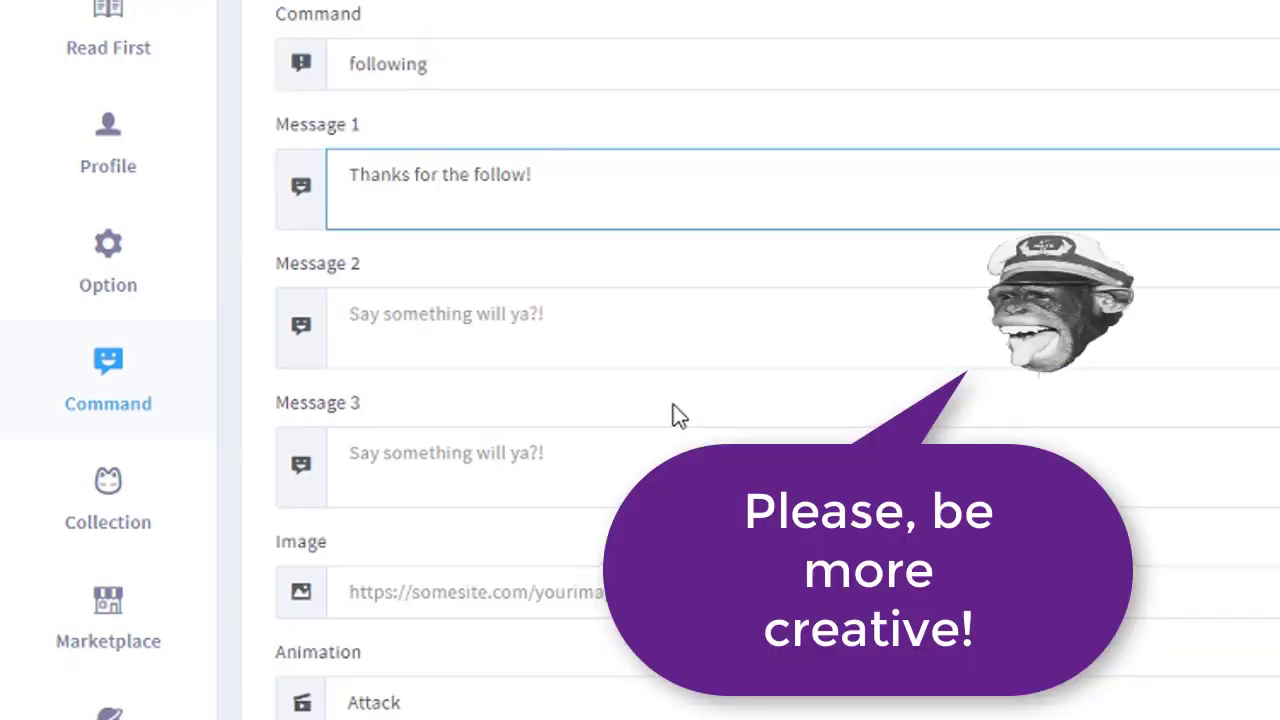
scroll(673, 406, "down", 1)
scroll(675, 410, "down", 1)
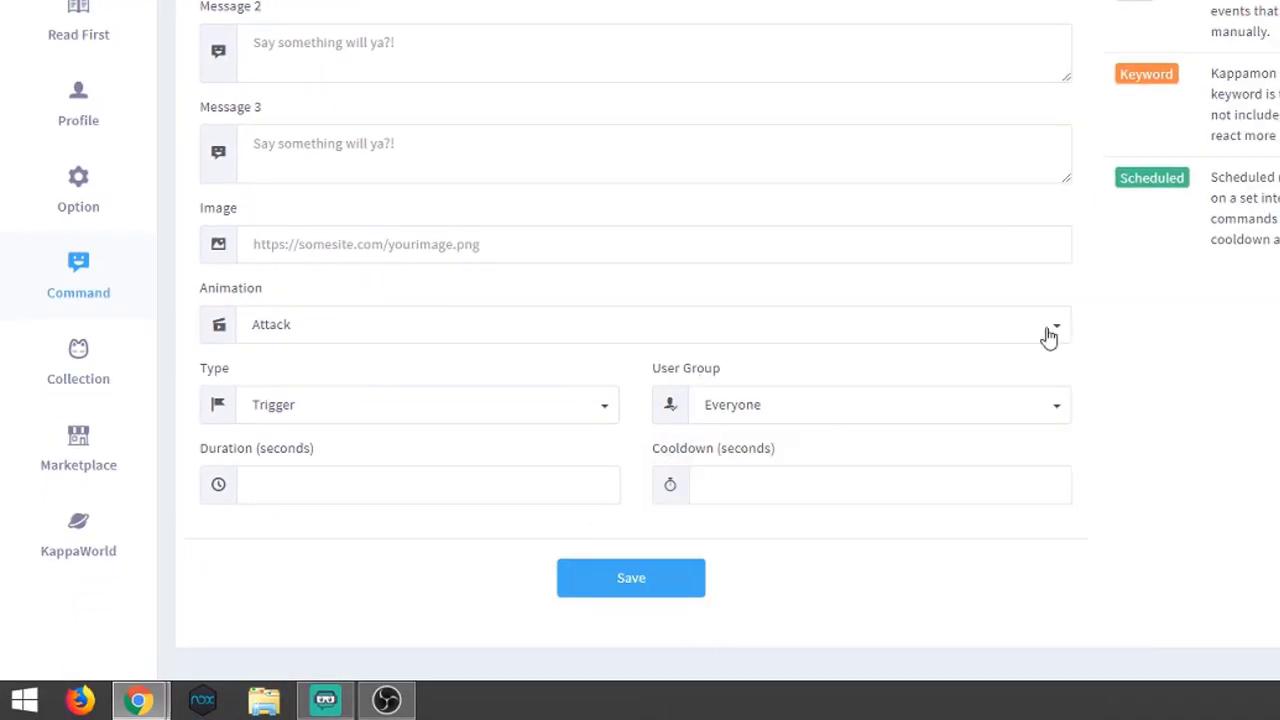
left_click(1049, 337)
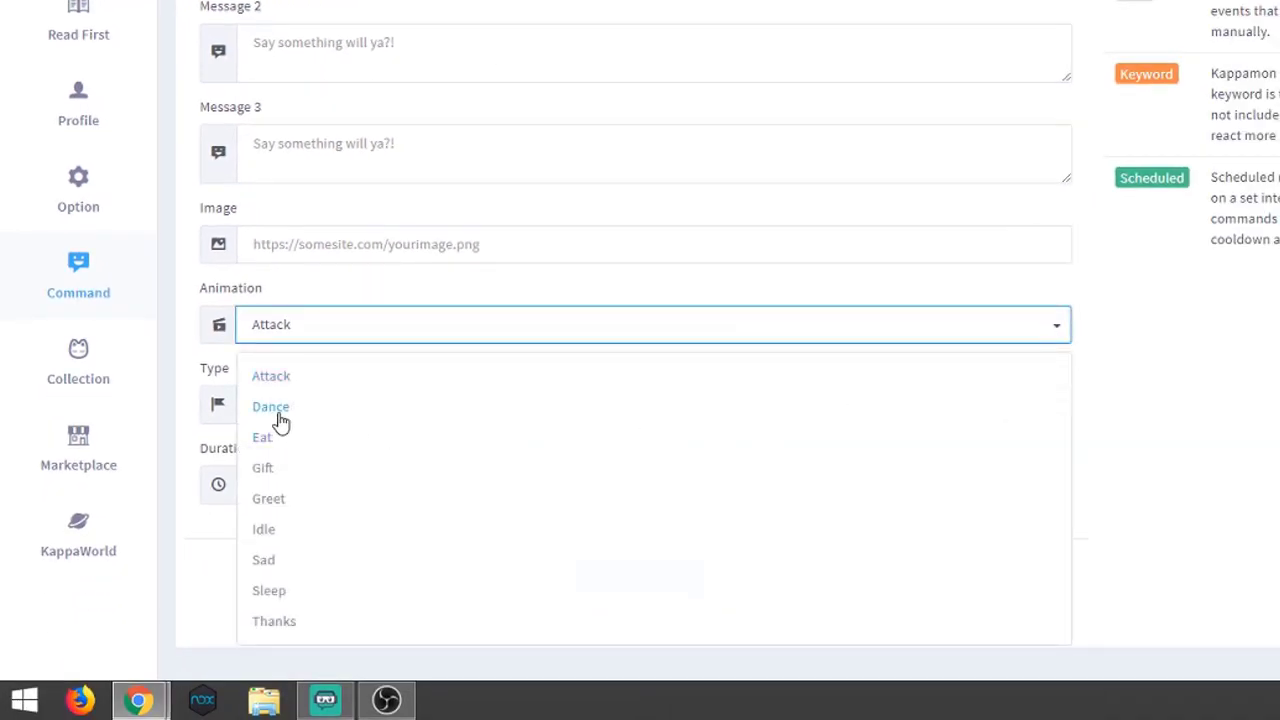
left_click(280, 414)
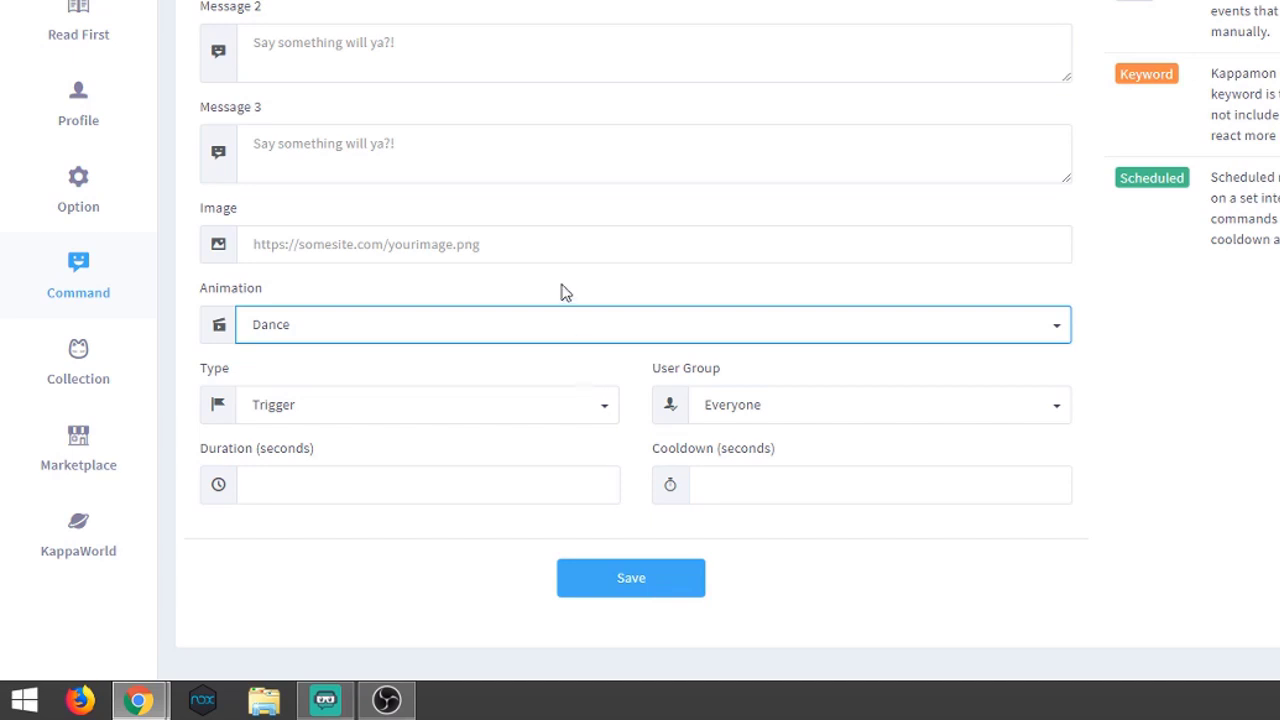
Set the new "following" command's type to Keyword.
scroll(560, 290, "up", 3)
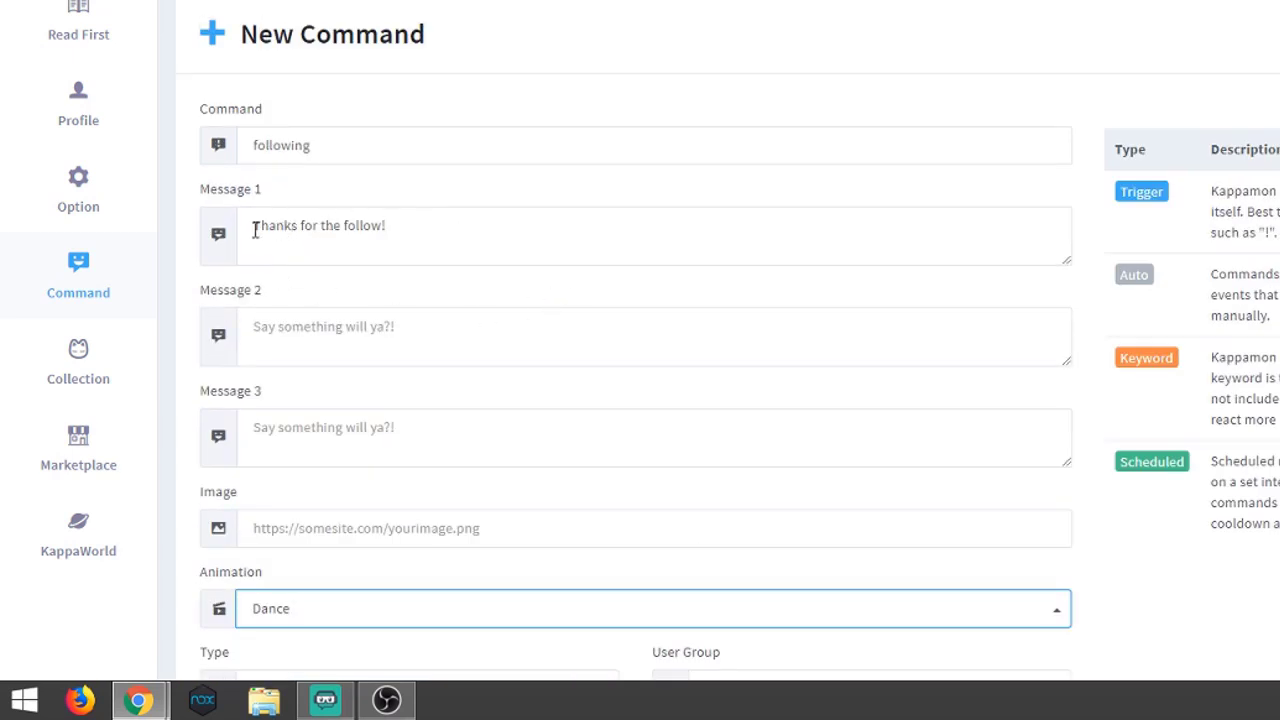
scroll(472, 393, "down", 2)
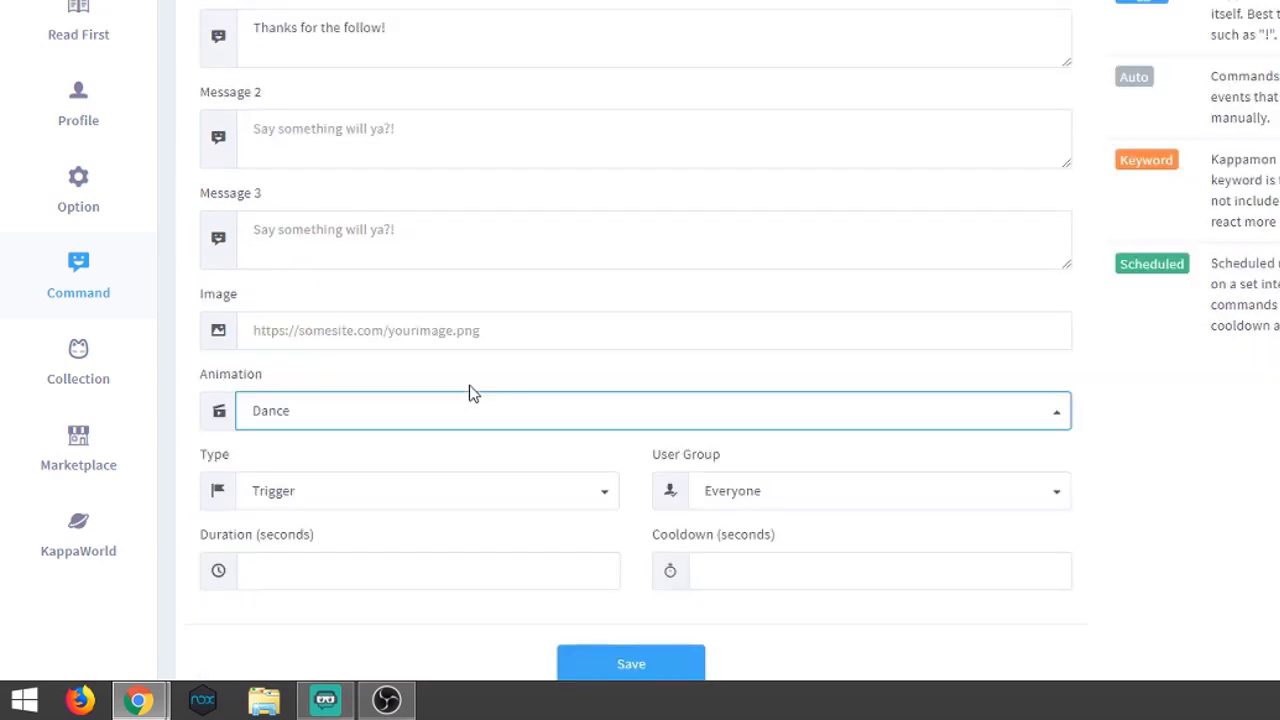
scroll(472, 393, "up", 1)
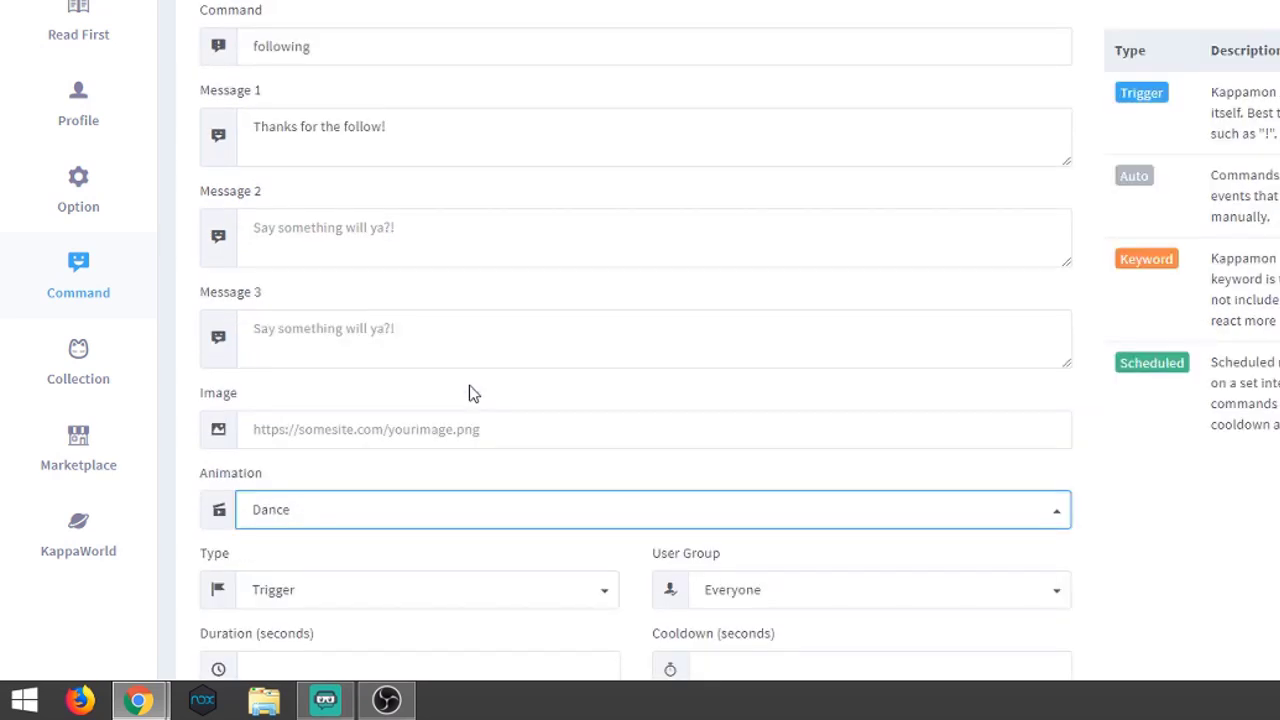
scroll(472, 393, "down", 2)
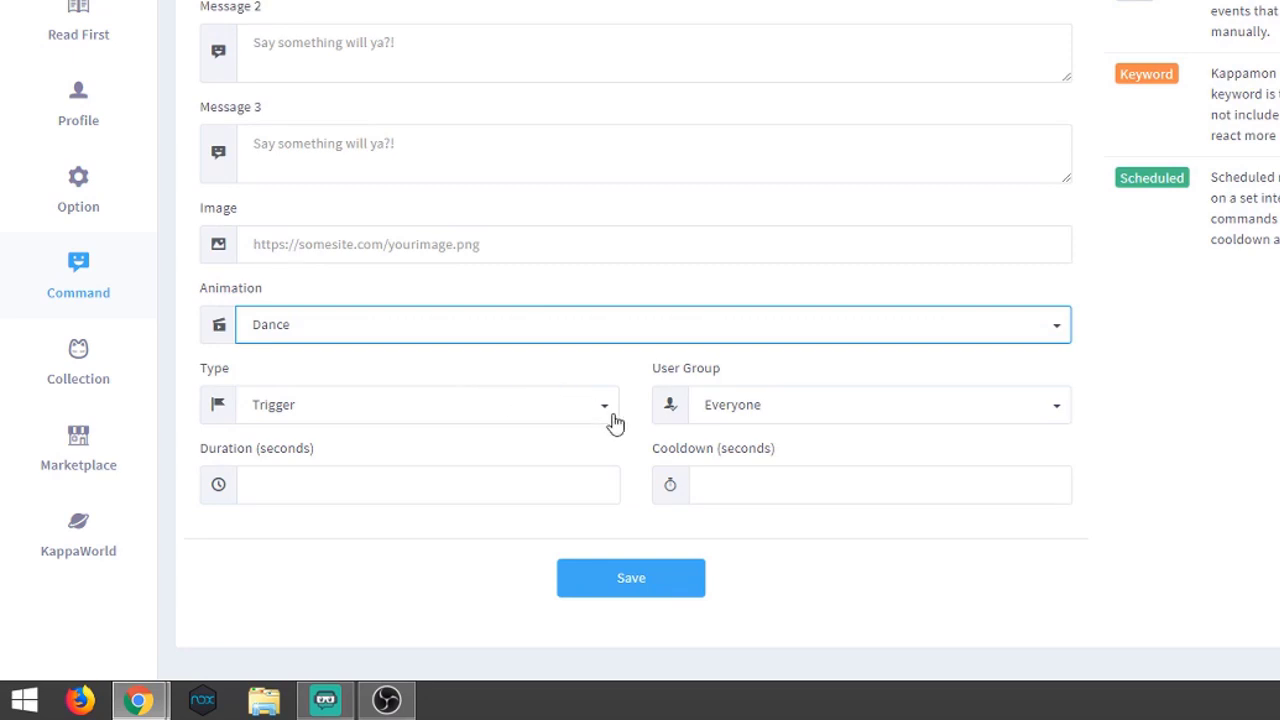
left_click(606, 414)
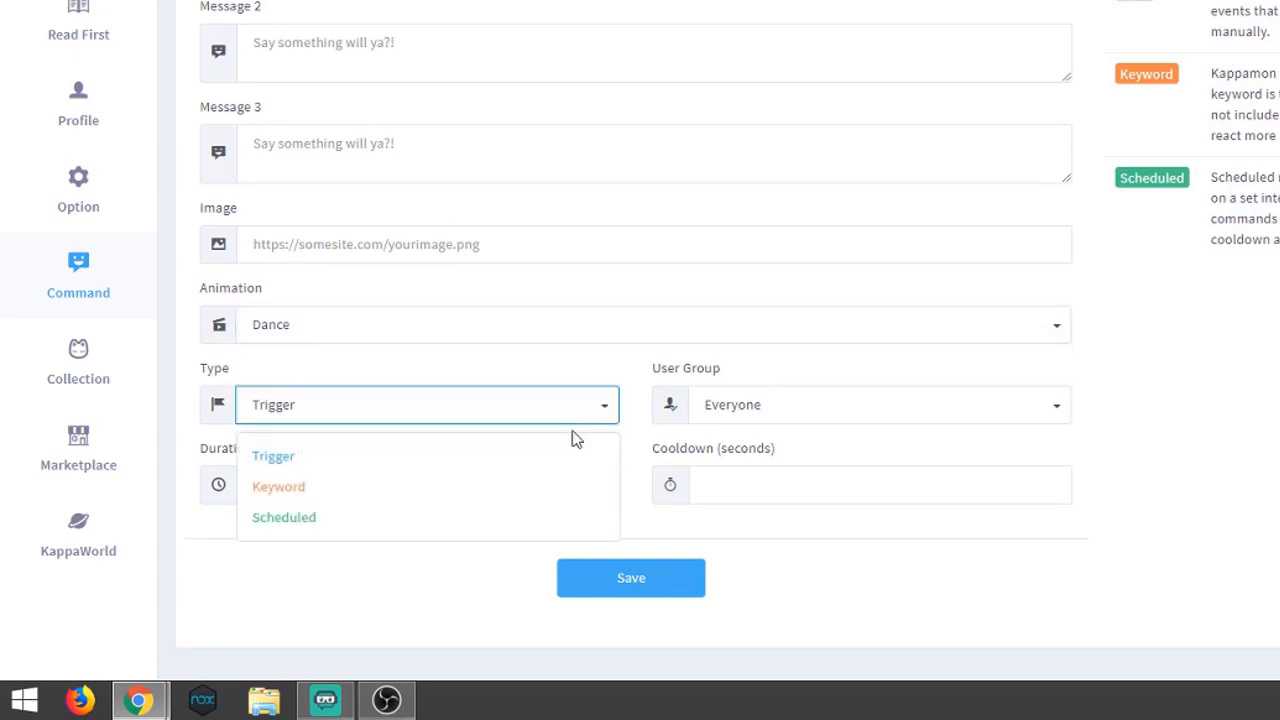
left_click(294, 490)
Set the command's duration to 5 seconds and its cooldown to 10 seconds, and save the command.
left_click(295, 487)
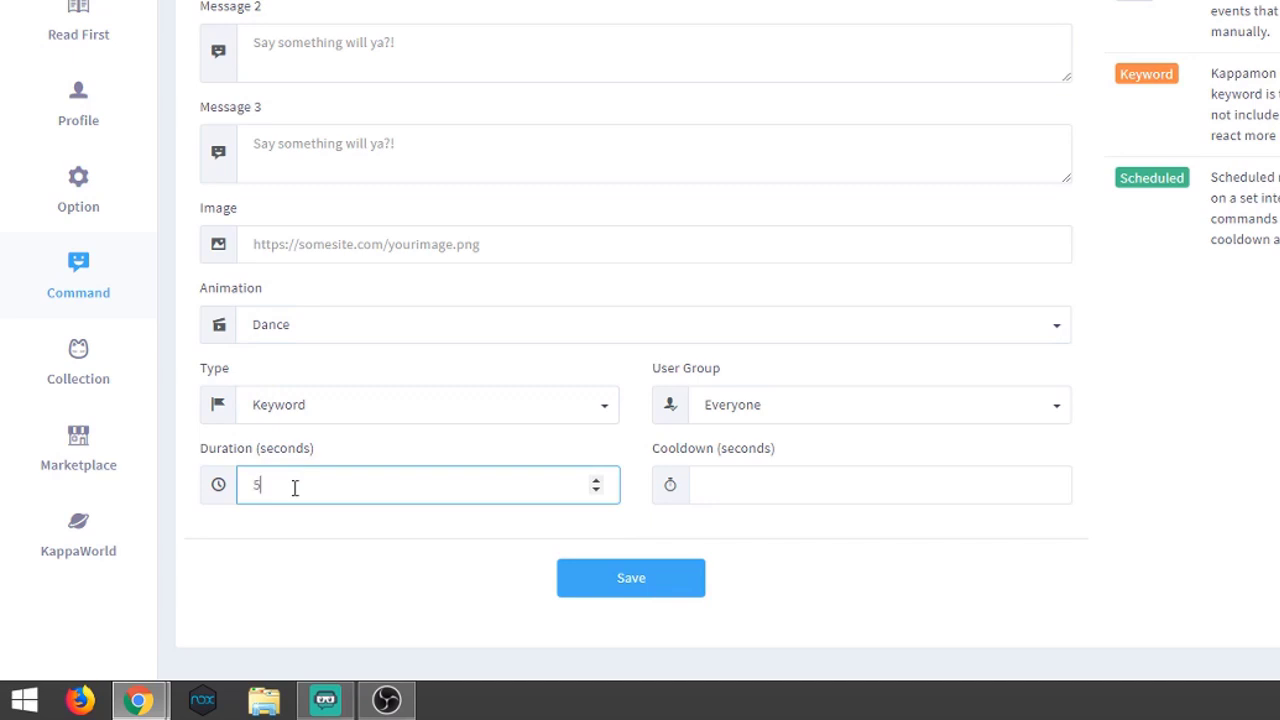
left_click(712, 484)
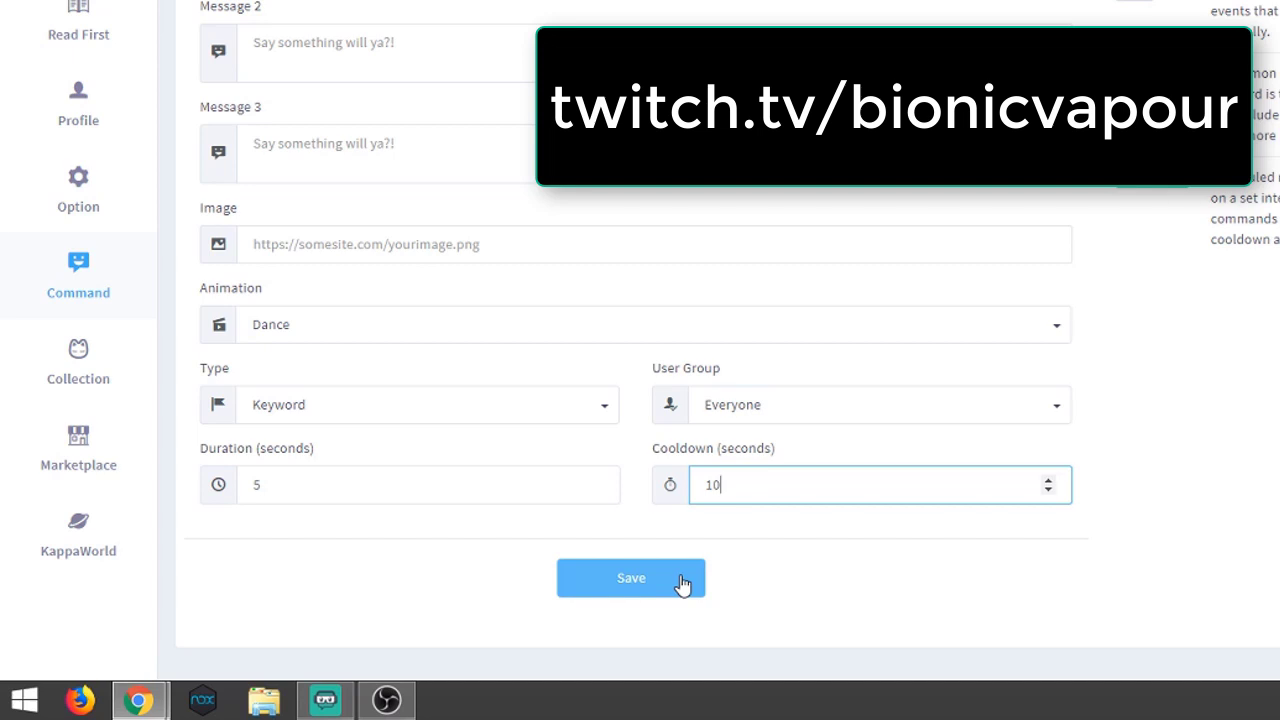
left_click(667, 581)
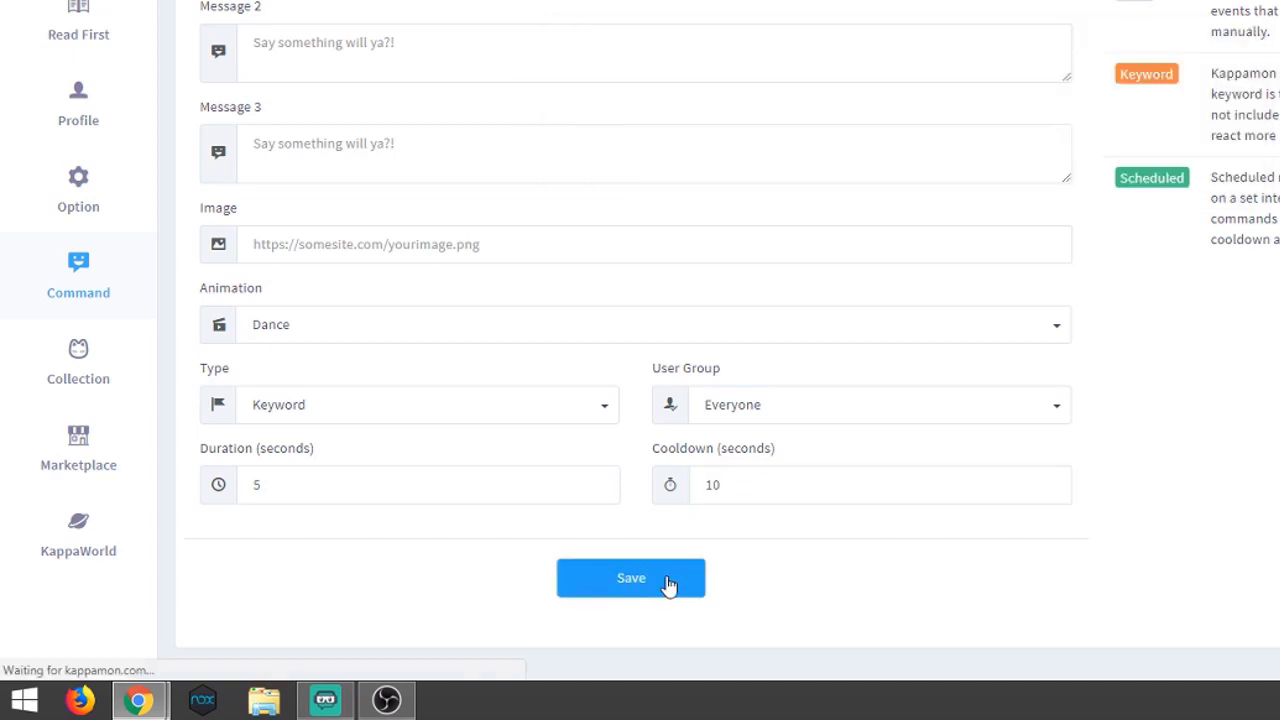
Find the "following" command at the end of the command list and open it for editing.
scroll(463, 330, "down", 9)
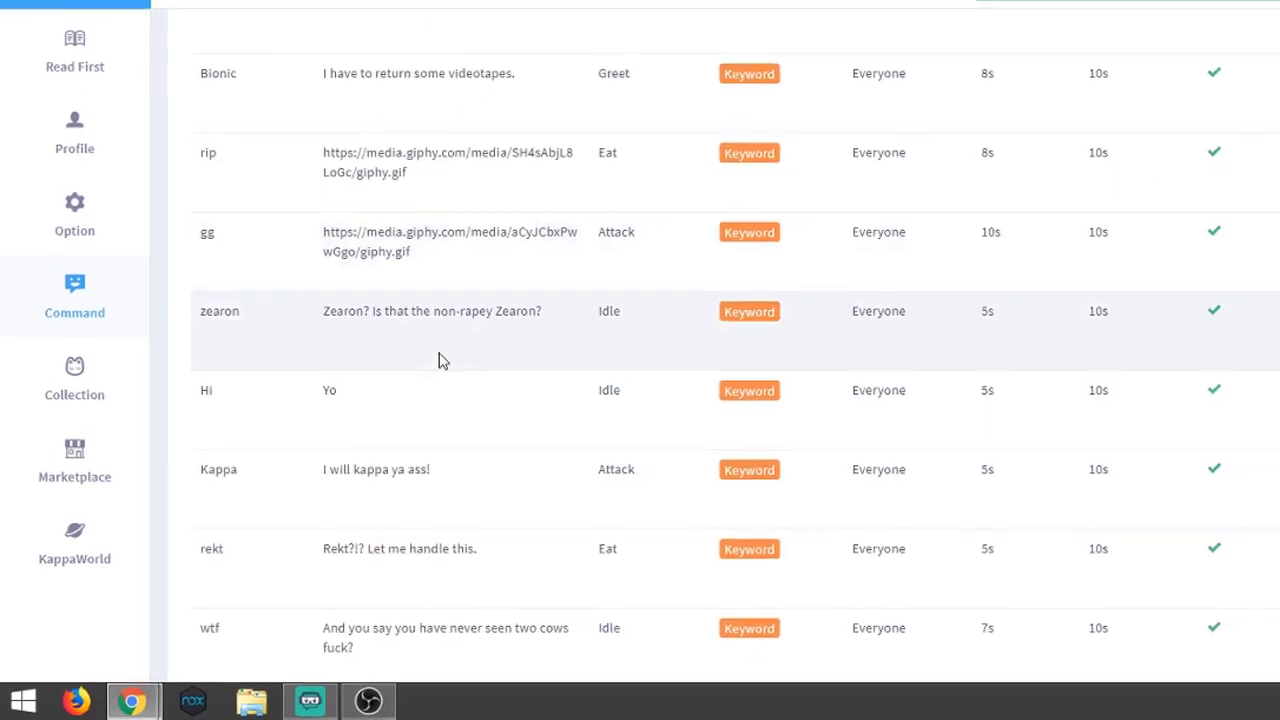
scroll(443, 360, "down", 5)
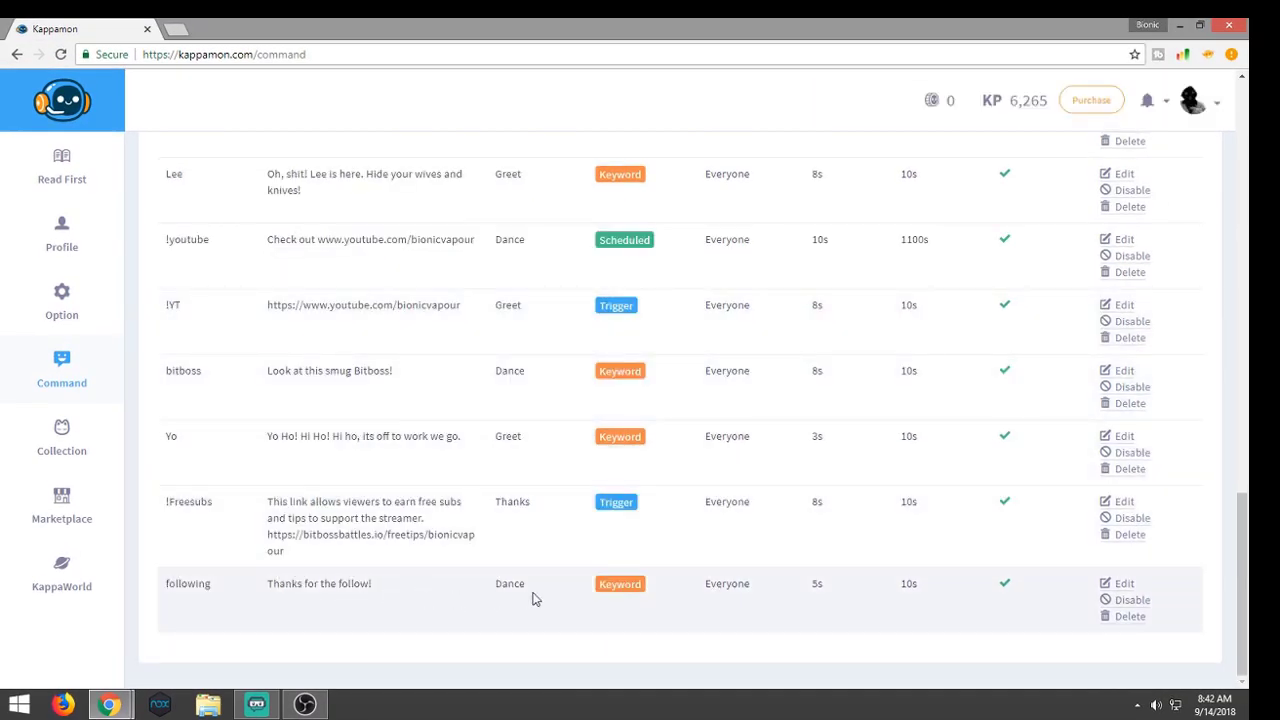
left_click(1124, 585)
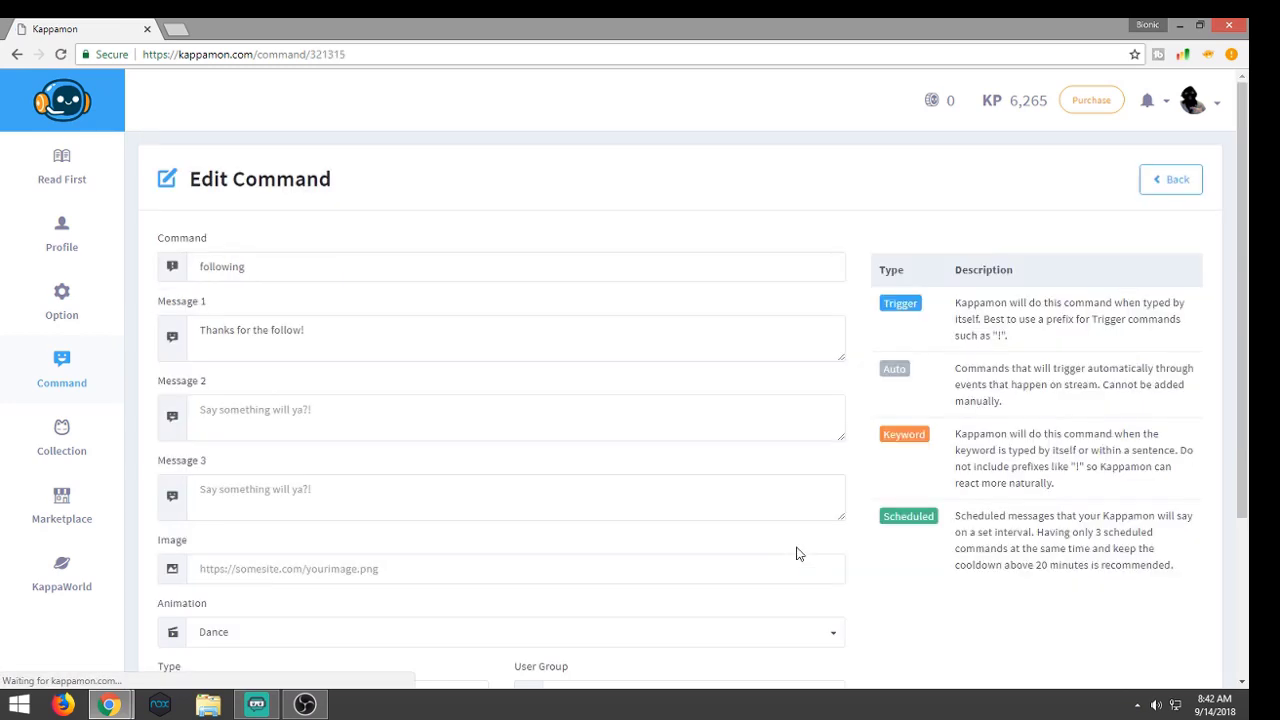
scroll(656, 482, "down", 2)
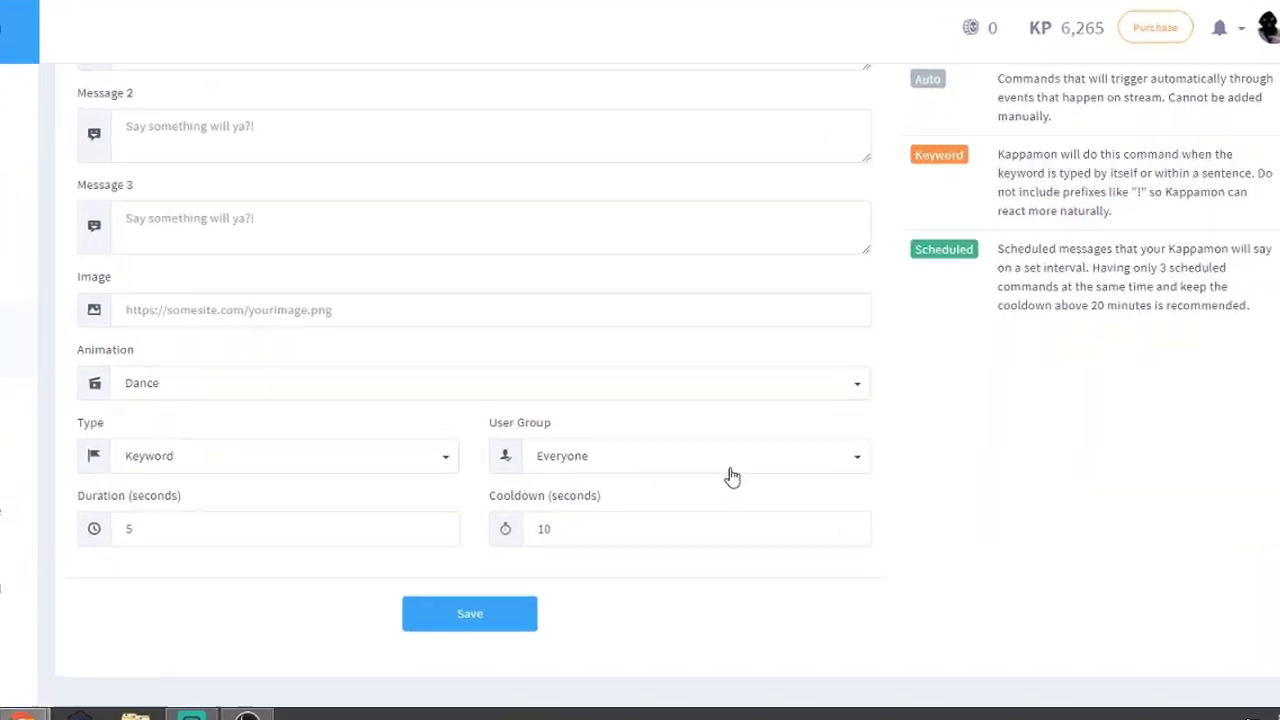
Try Mods as the command's user group, set it back to Everyone, and save the command.
left_click(833, 479)
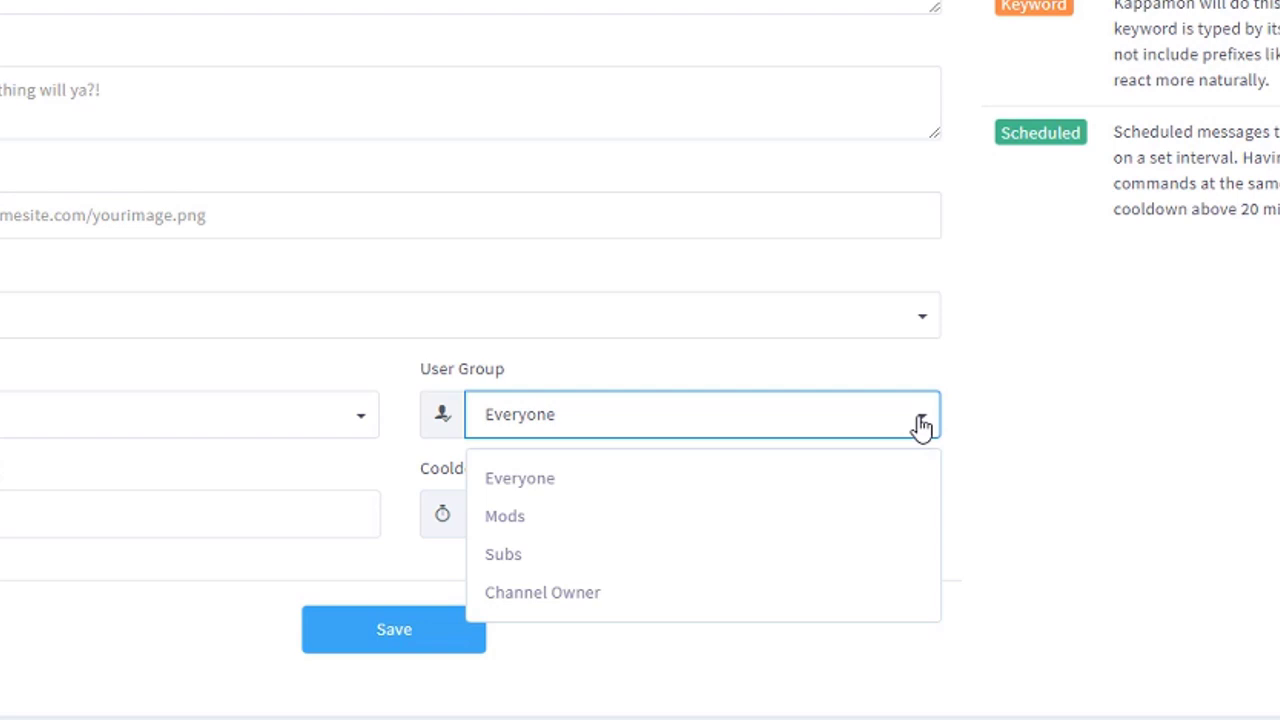
left_click(505, 518)
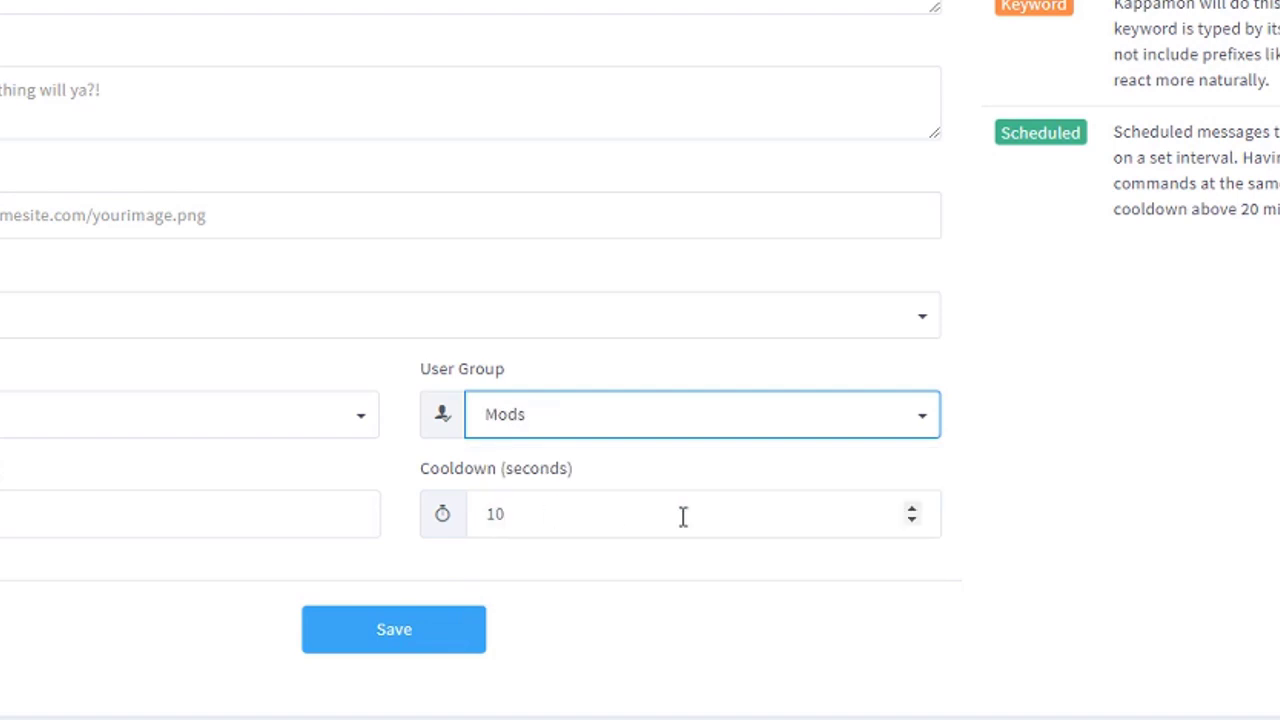
left_click(924, 425)
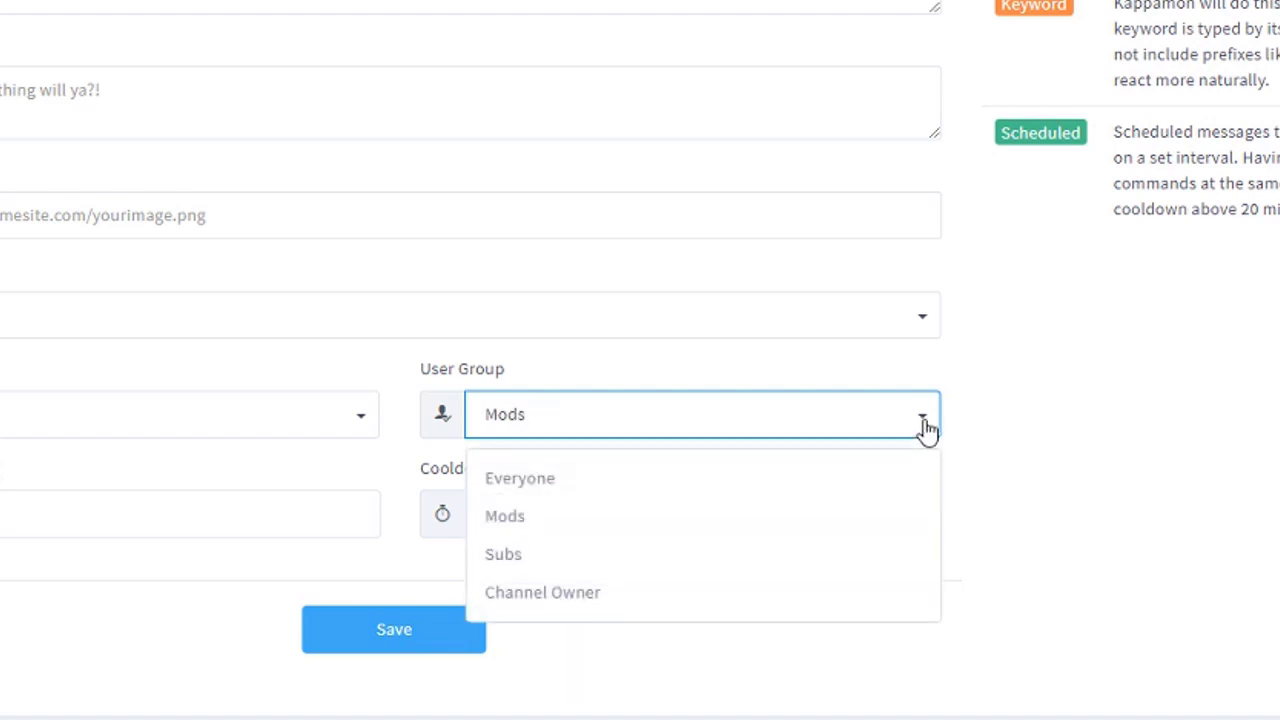
left_click(737, 479)
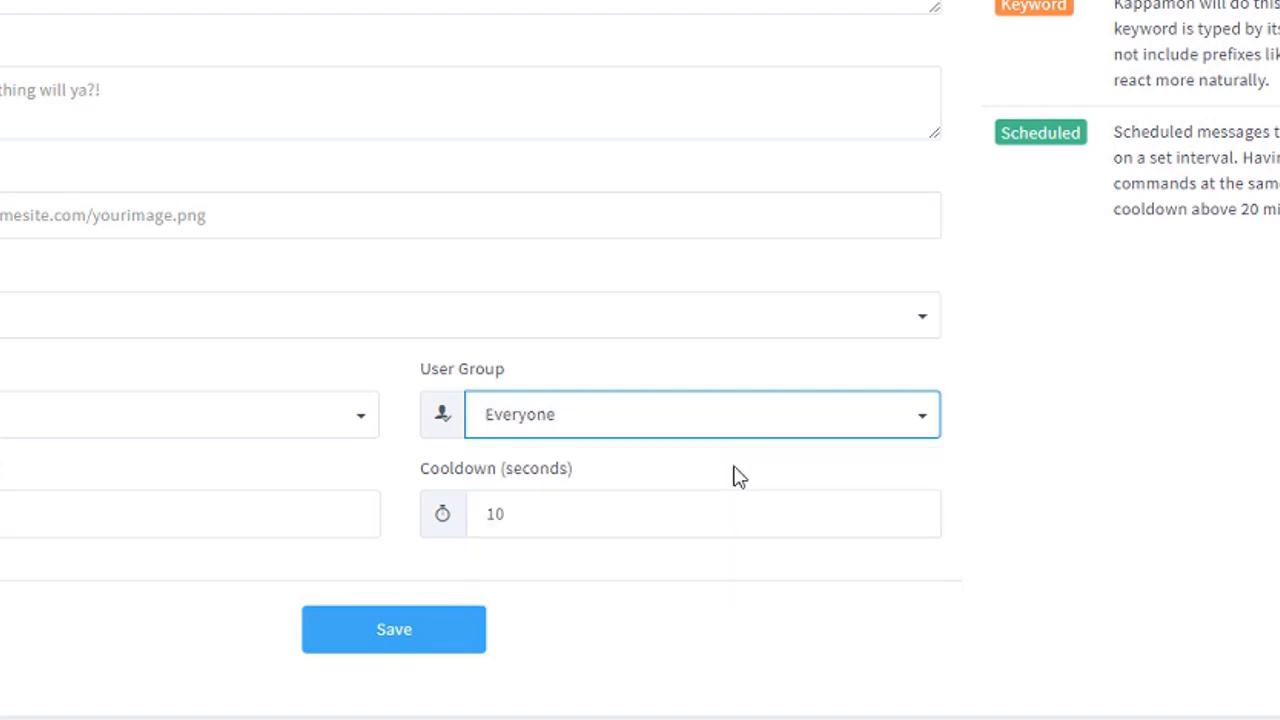
left_click(463, 625)
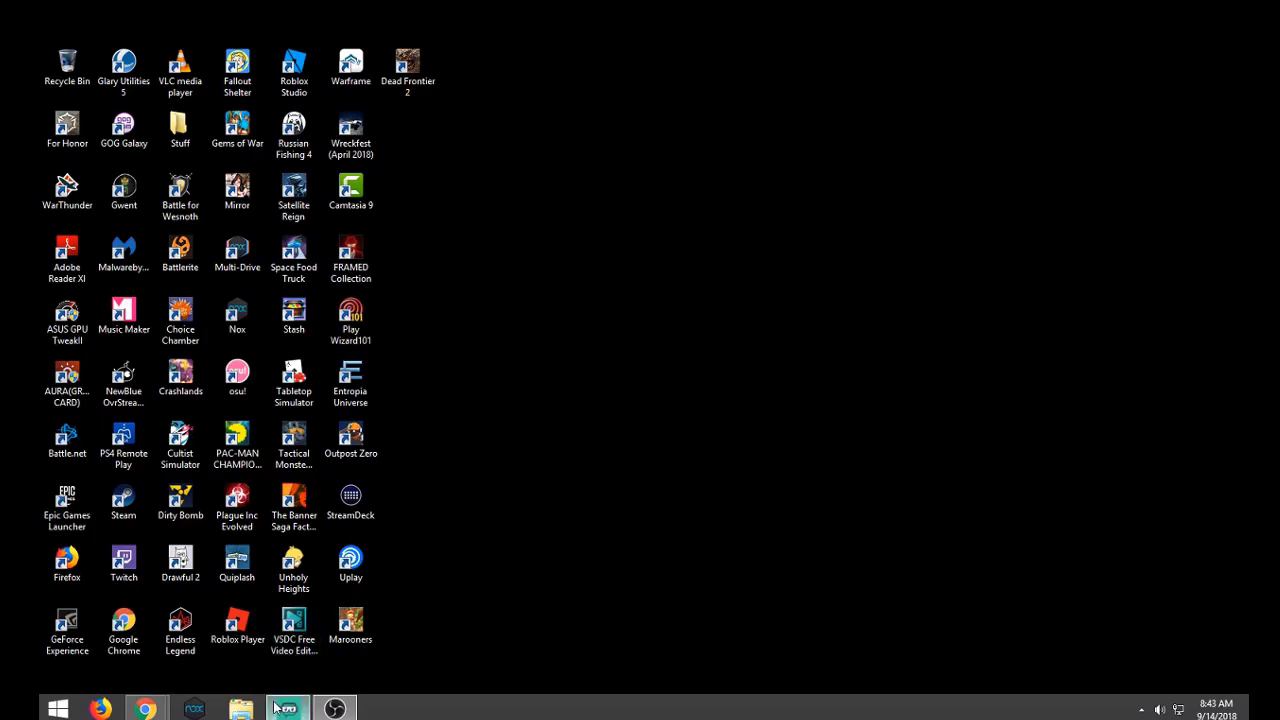
Switch to Streamlabs OBS and open the properties of the Kappamon browser source.
left_click(284, 708)
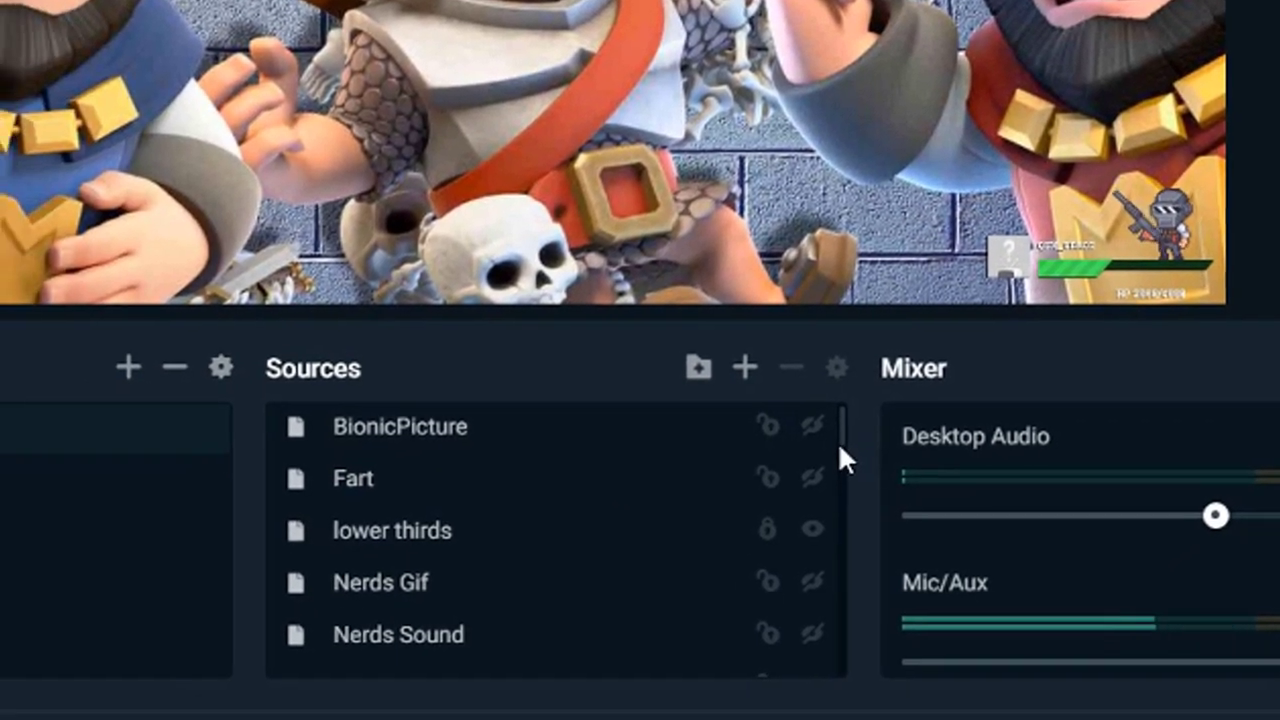
left_click_drag(843, 433, 849, 458)
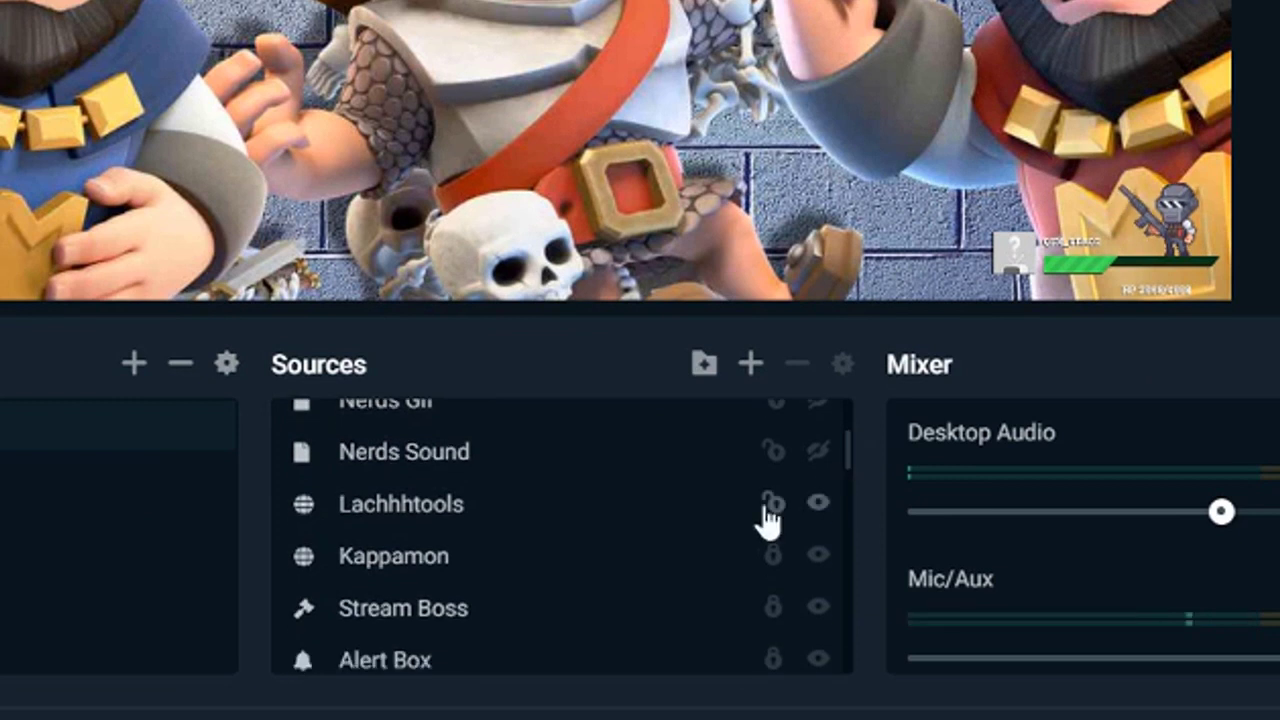
mouse_move(526, 575)
left_click(443, 572)
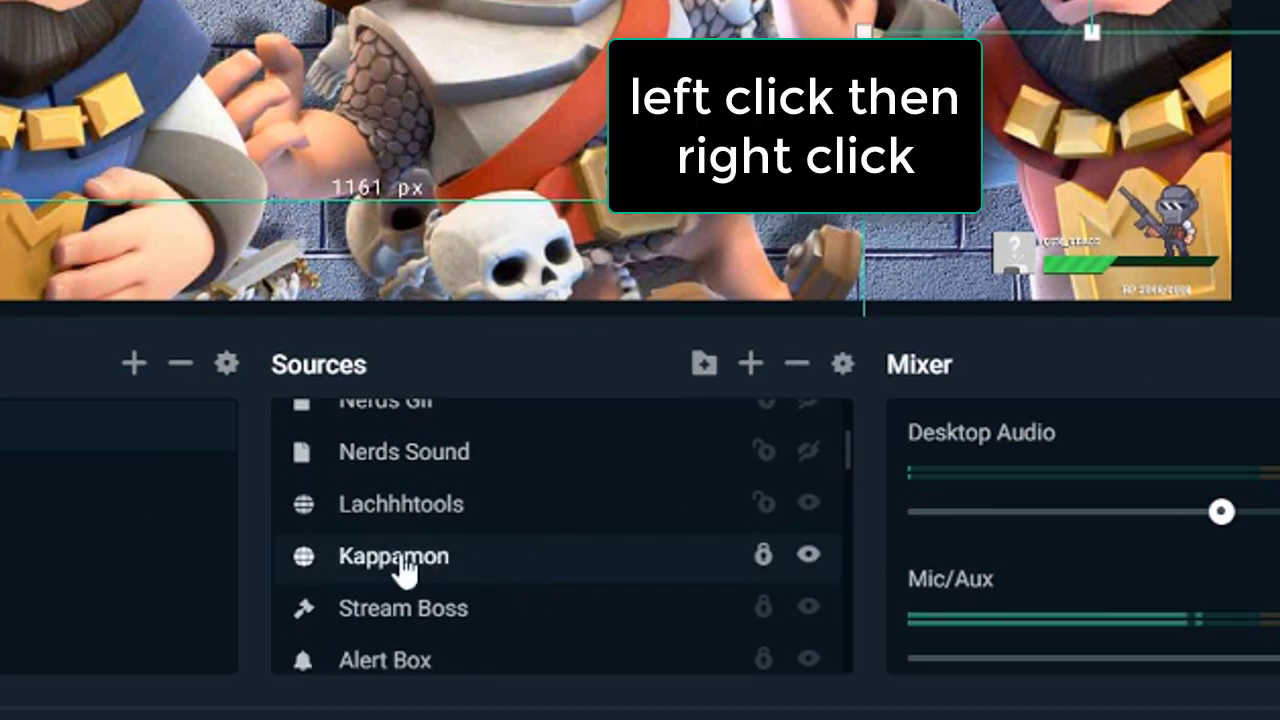
right_click(406, 559)
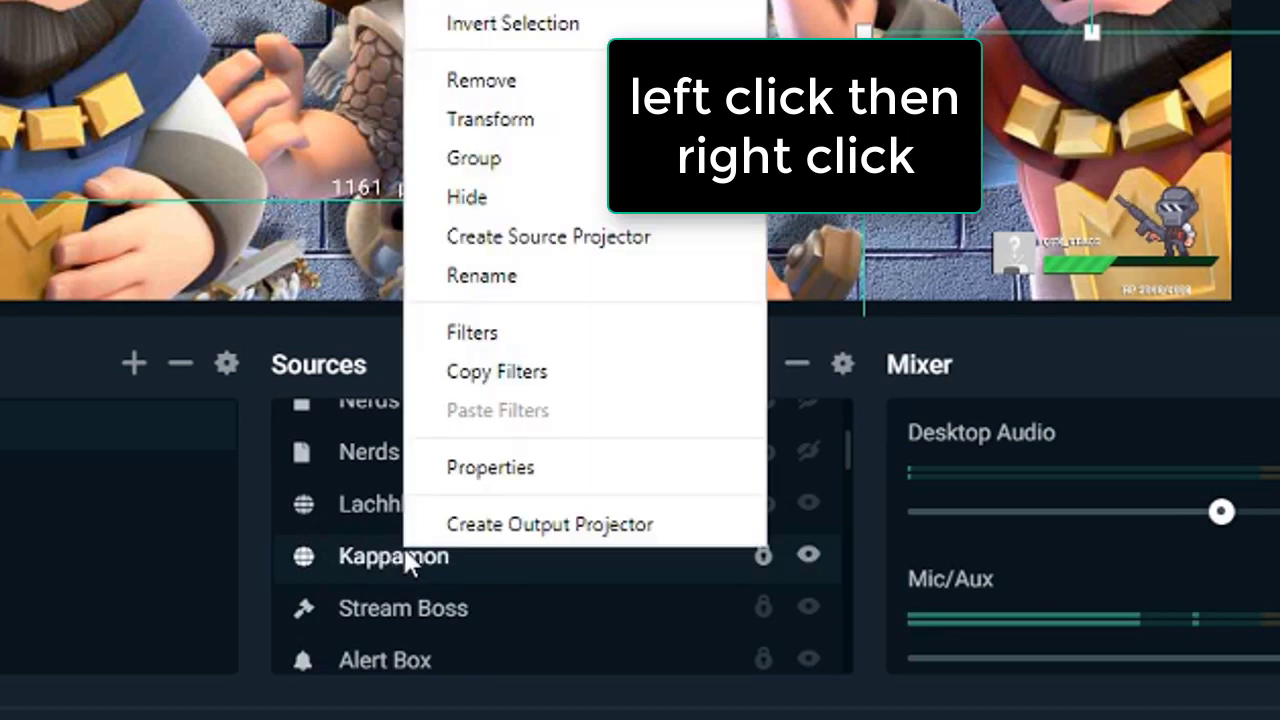
left_click(471, 468)
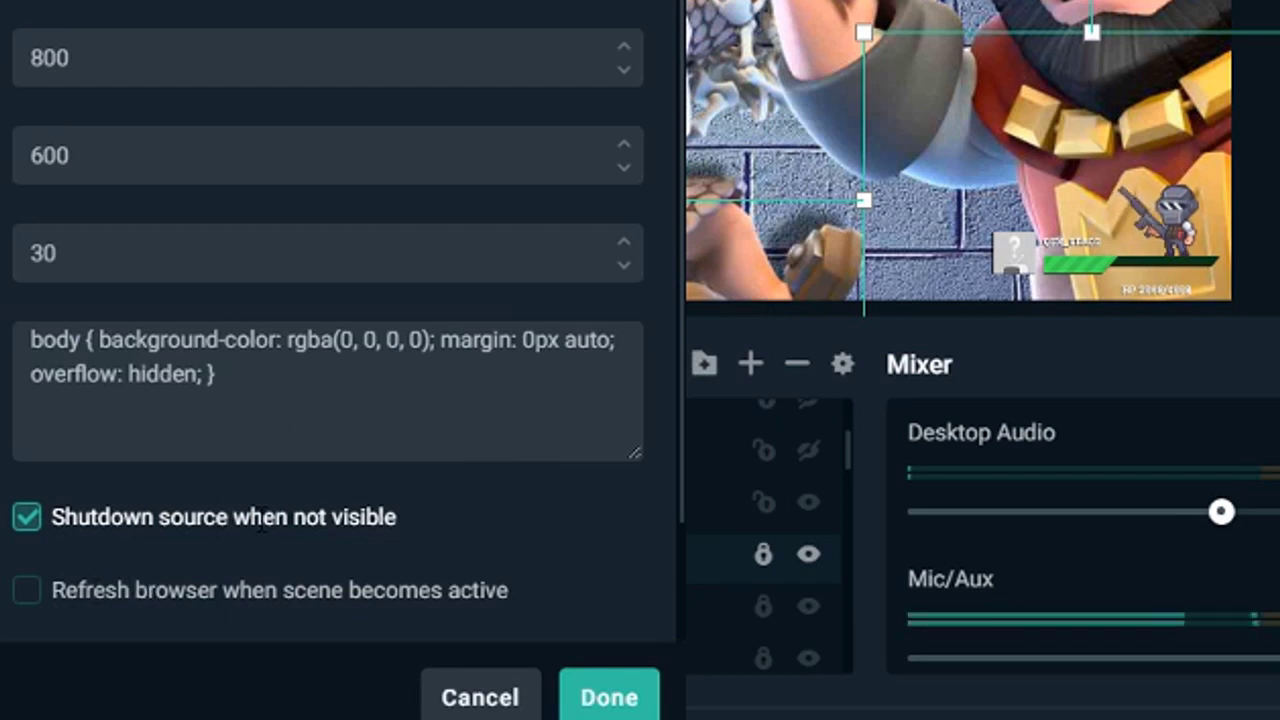
Refresh the cache of the Kappamon source's current page and close its properties.
scroll(262, 527, "down", 2)
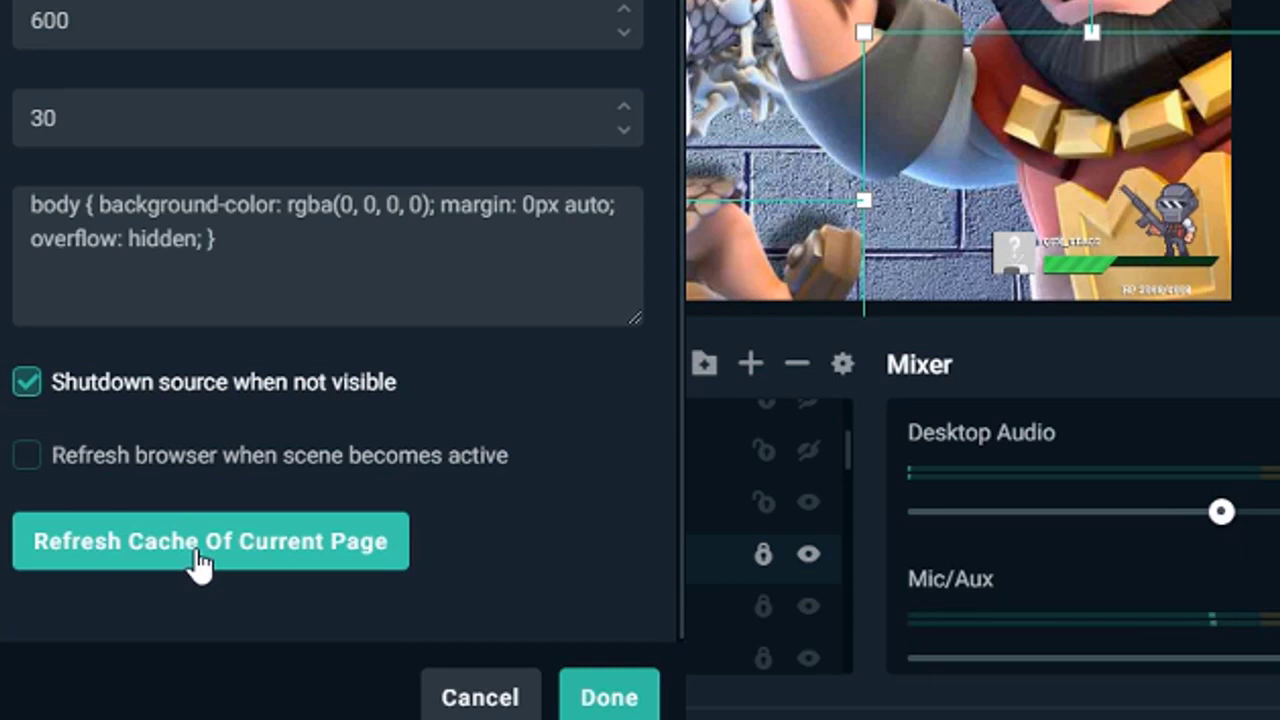
left_click(203, 562)
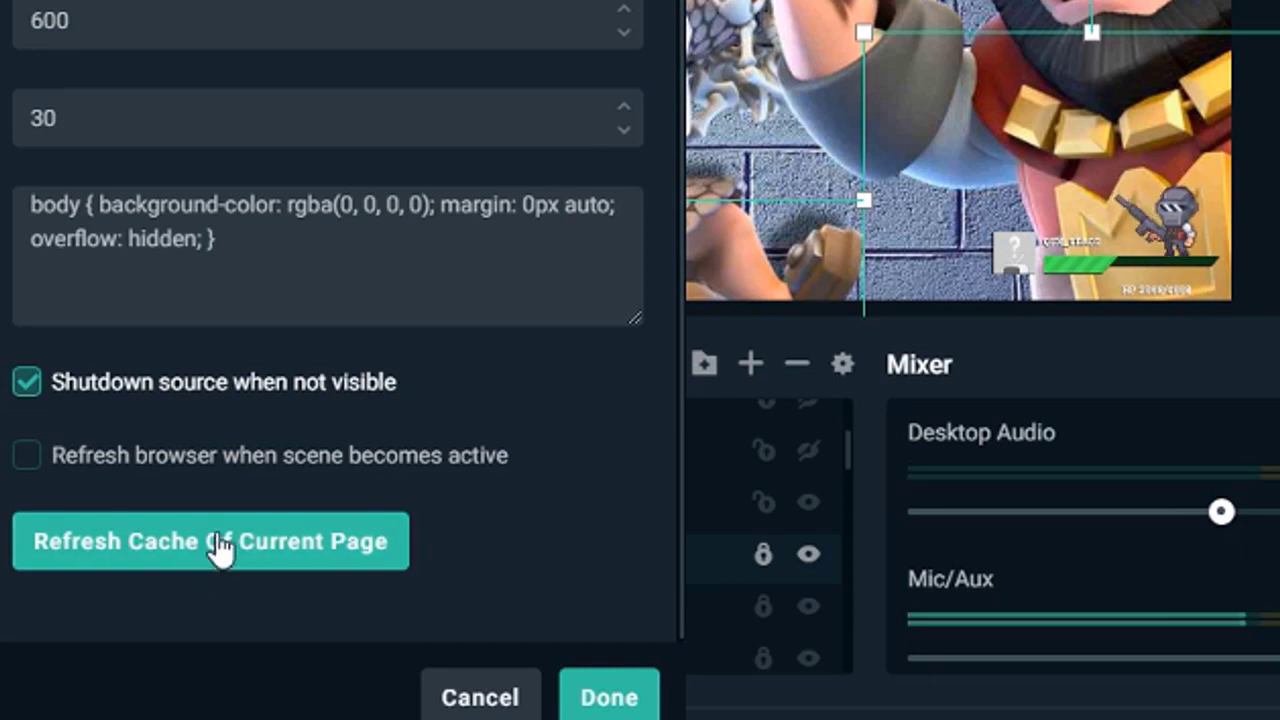
left_click(575, 705)
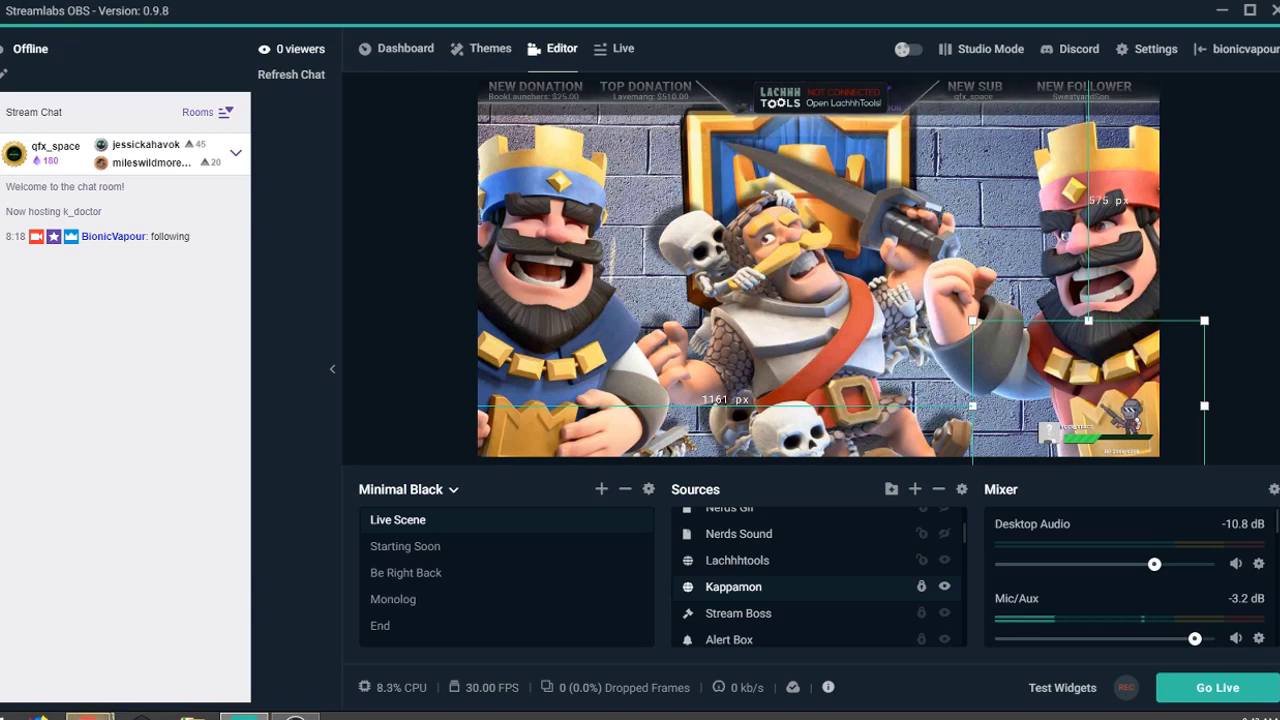
Switch to Chrome, load twitch.tv in a new tab, and open the signed-in account's own channel page.
mouse_move(88, 714)
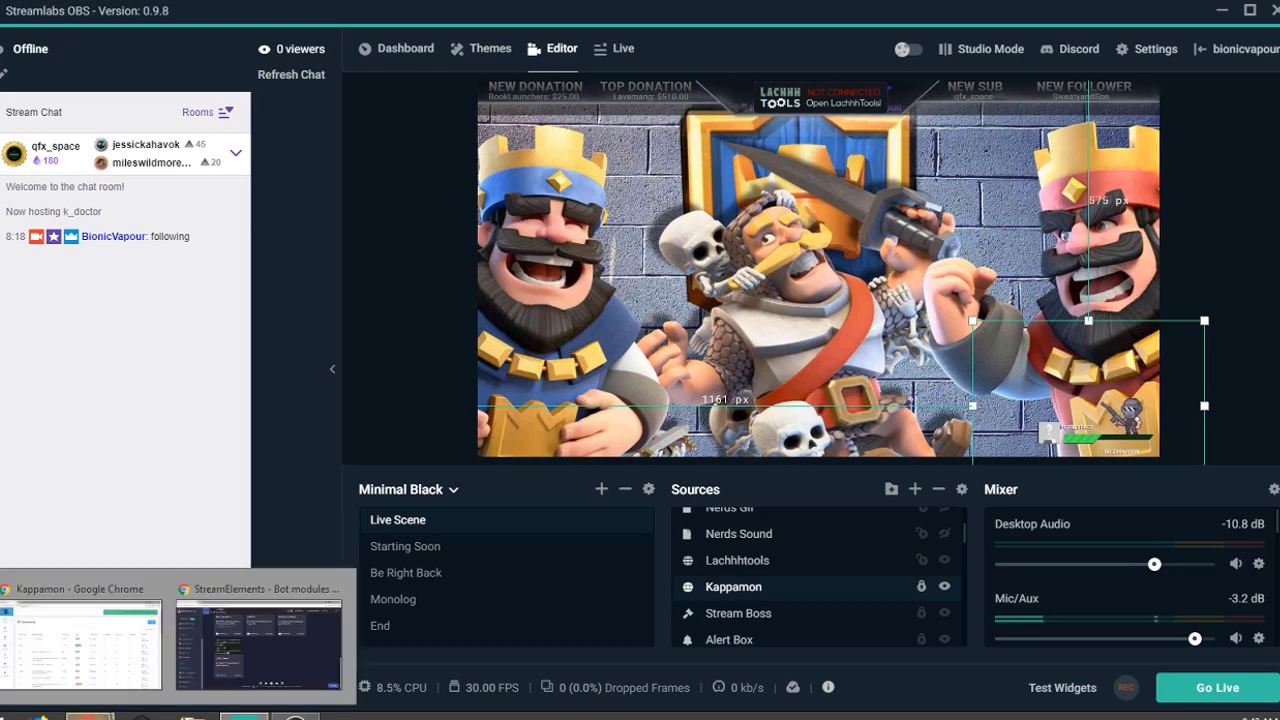
left_click(108, 668)
left_click(160, 12)
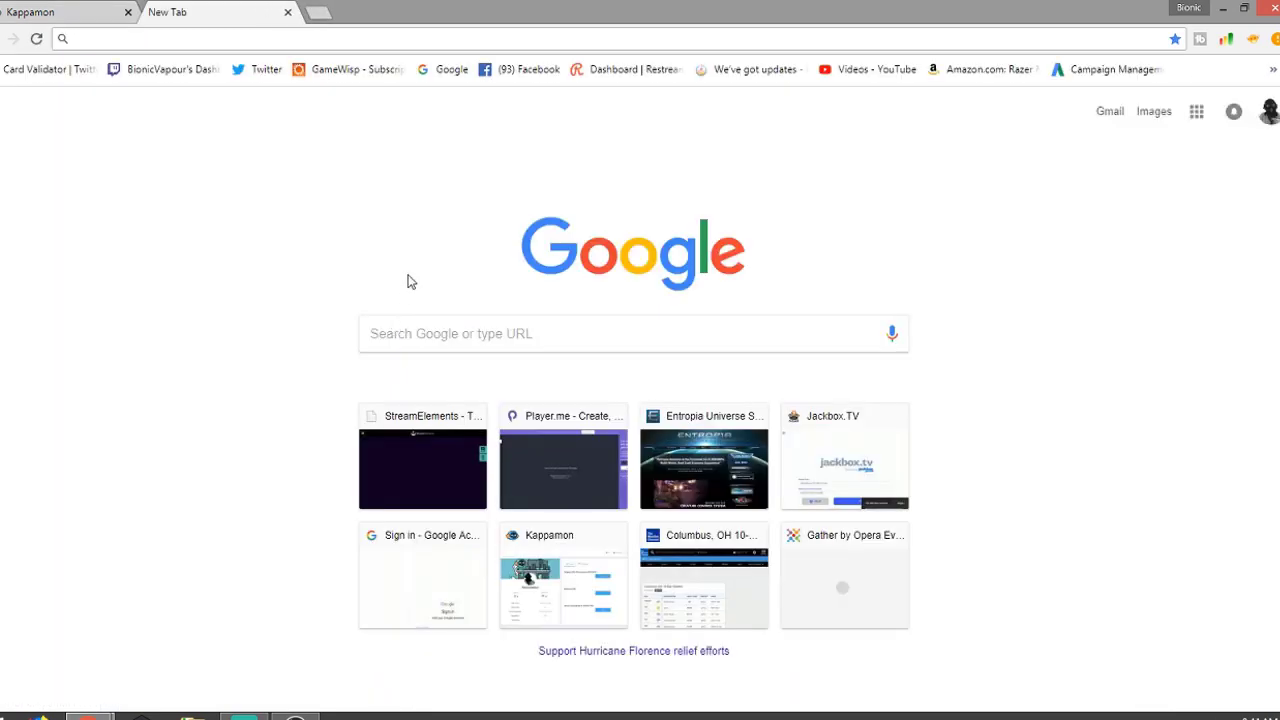
type("twitch.tv")
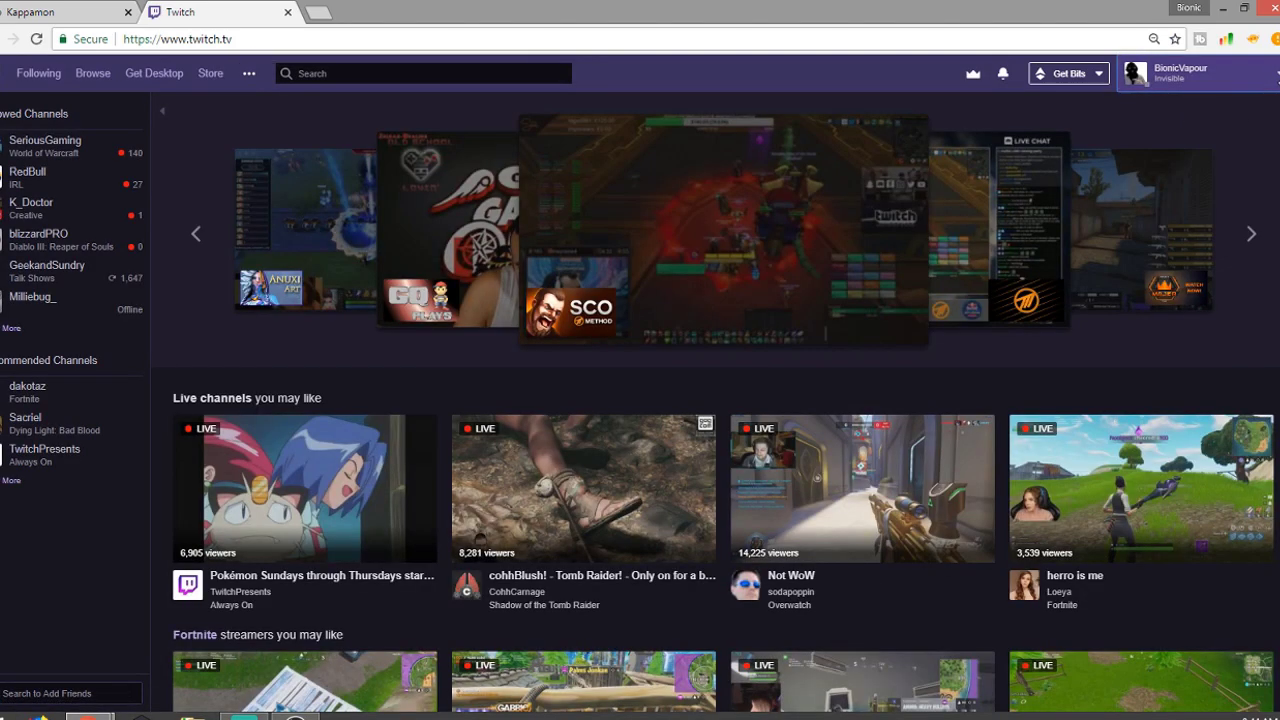
left_click(1255, 73)
left_click(1189, 246)
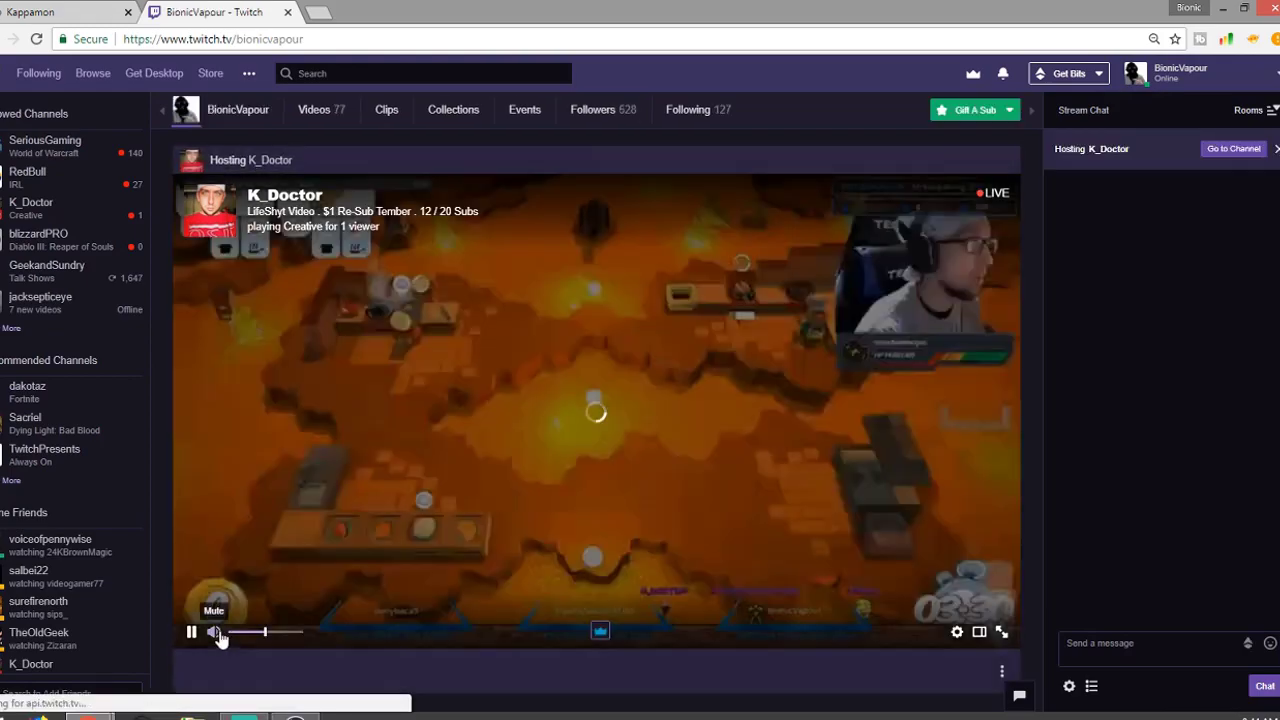
Mute the hosted stream and send the message "following" in the channel's chat.
left_click(214, 632)
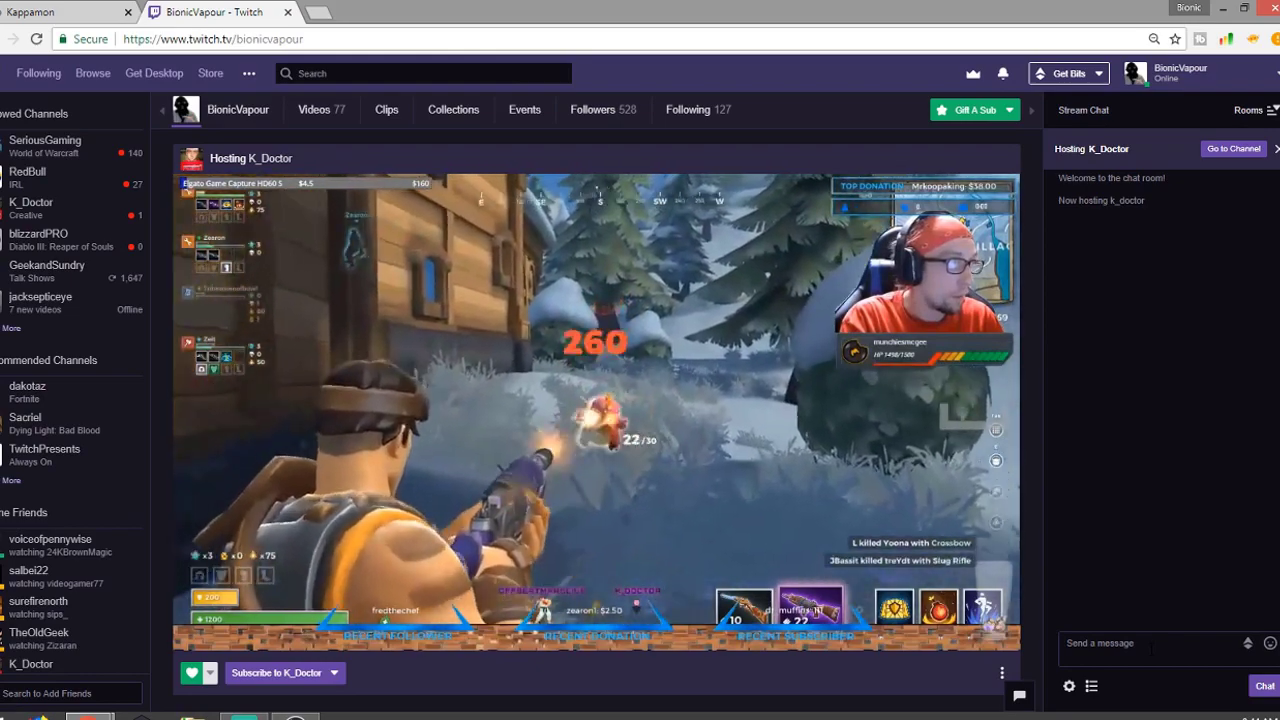
type("following")
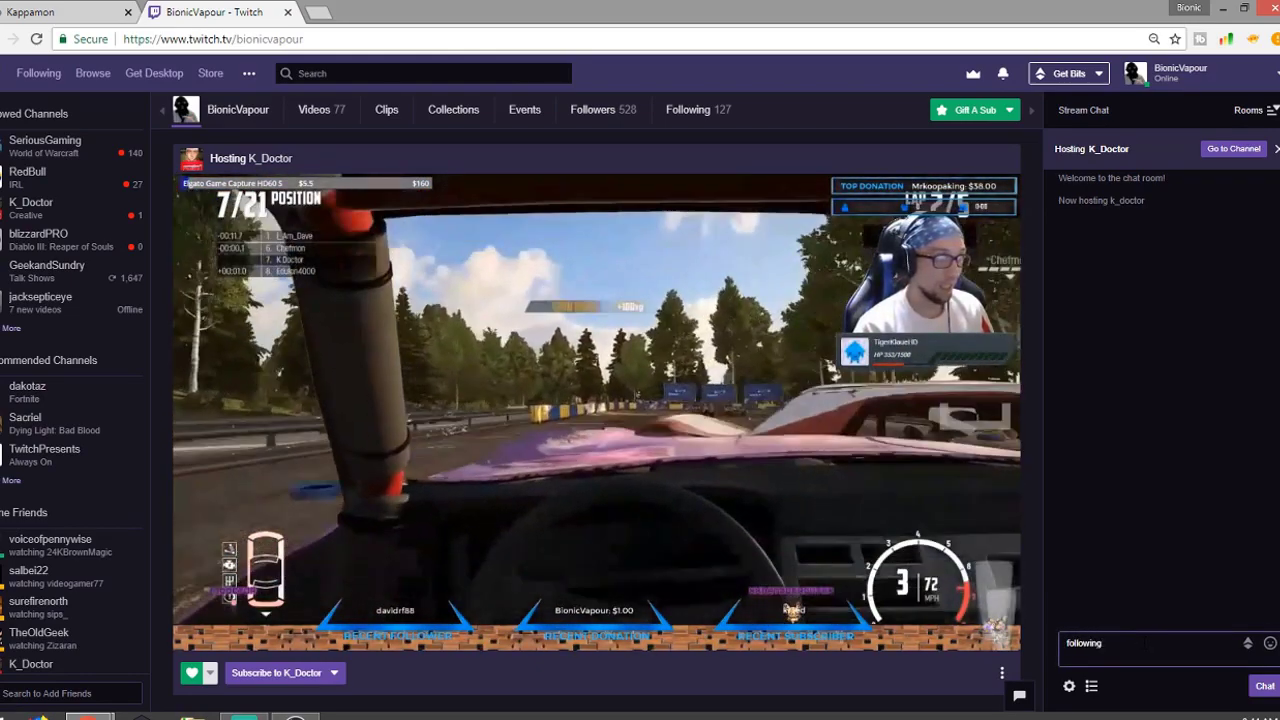
key("Return")
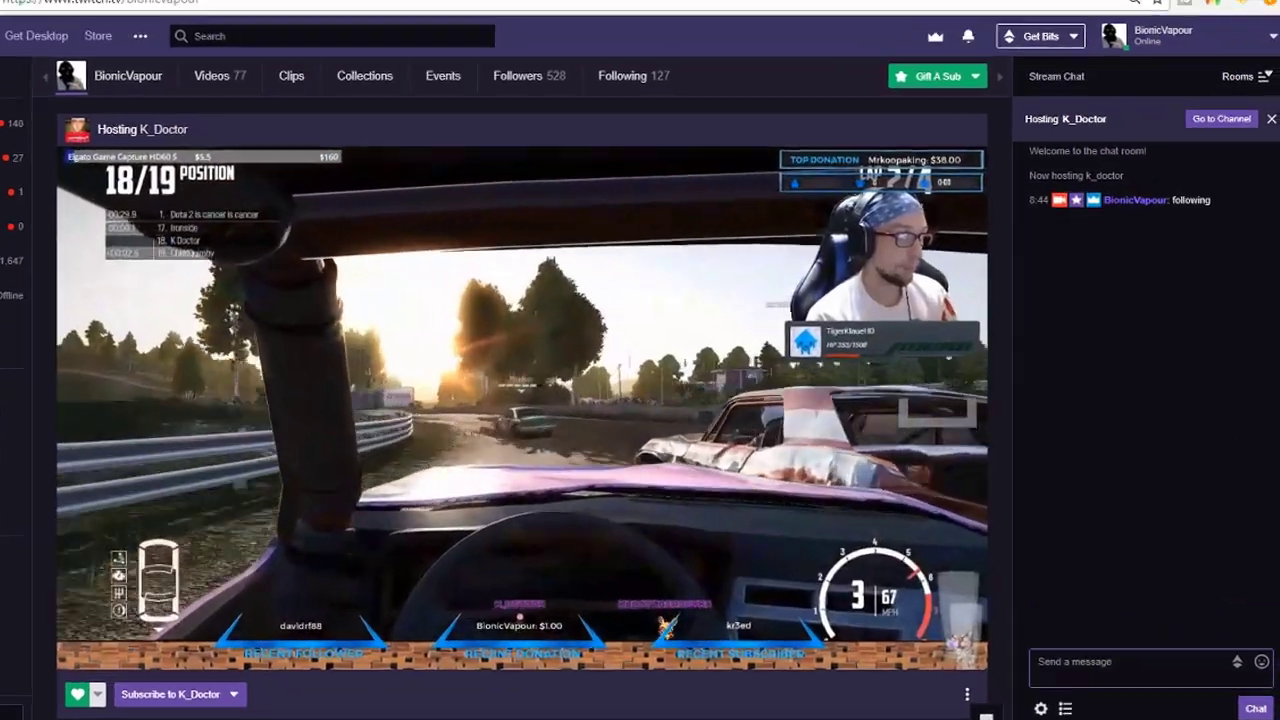